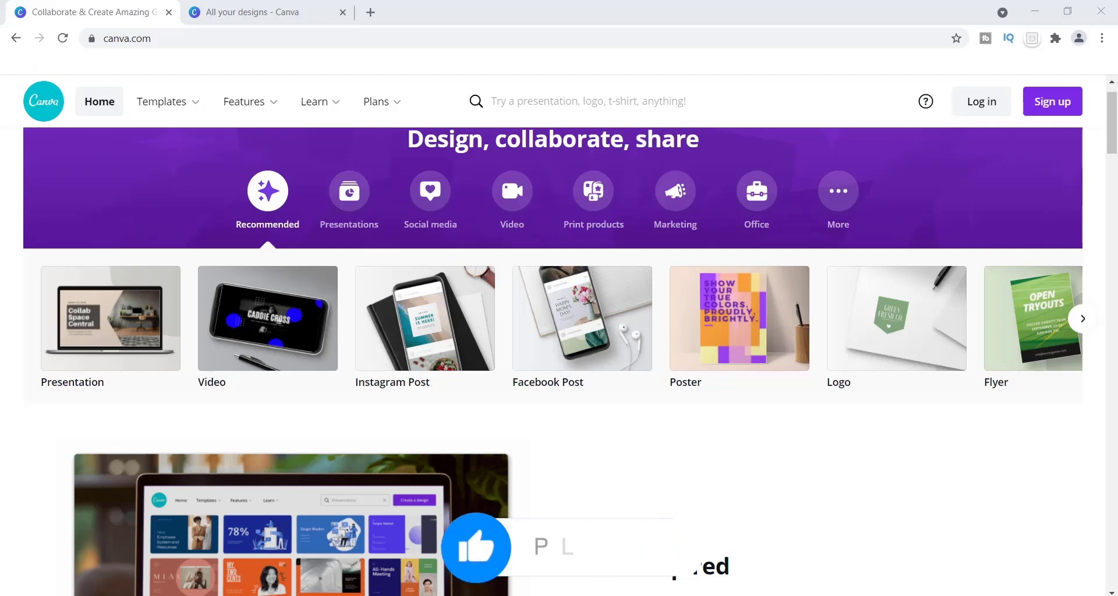
Step: Open the "Create A Blurr Effect With A Photo Background In Canva" design from the collection of all designs
{"action": "key", "text": "ctrl+Tab"}
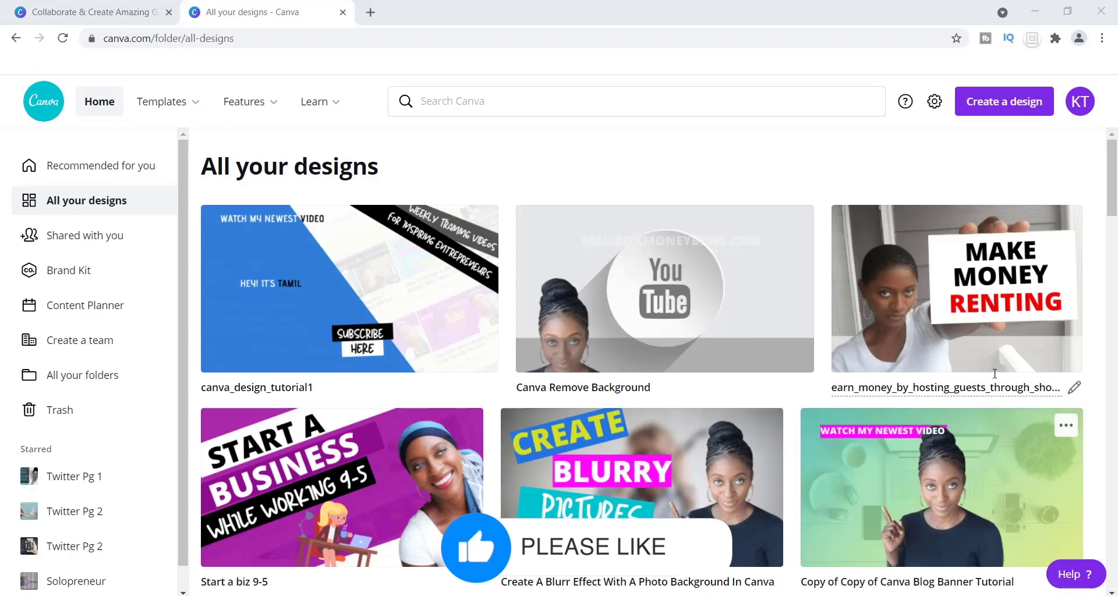
{"action": "left_click", "coordinate": [1112, 167]}
{"action": "mouse_move", "coordinate": [1112, 167]}
{"action": "left_mouse_down"}
{"action": "mouse_move", "coordinate": [1115, 263]}
{"action": "mouse_move", "coordinate": [1117, 175]}
{"action": "left_mouse_up"}
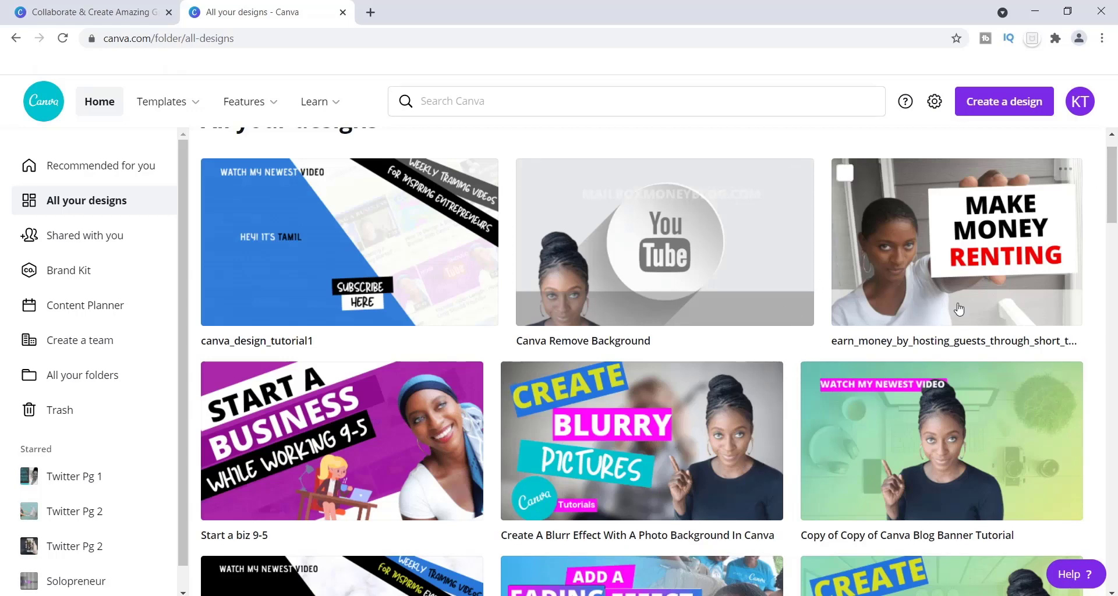
{"action": "scroll", "coordinate": [1111, 186], "scroll_direction": "up", "scroll_amount": 1}
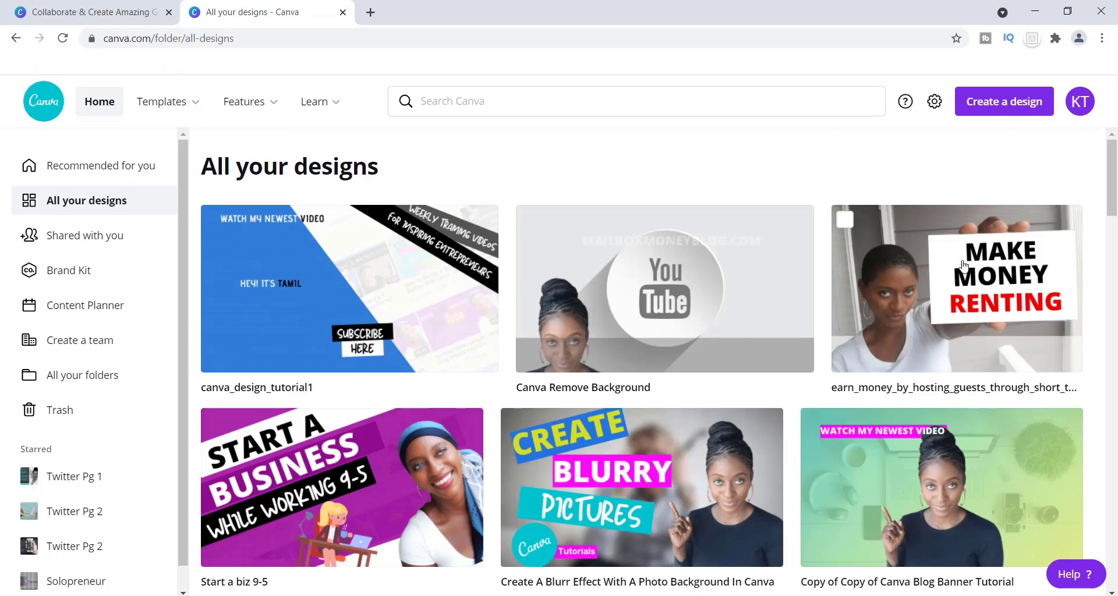
{"action": "left_click", "coordinate": [640, 479]}
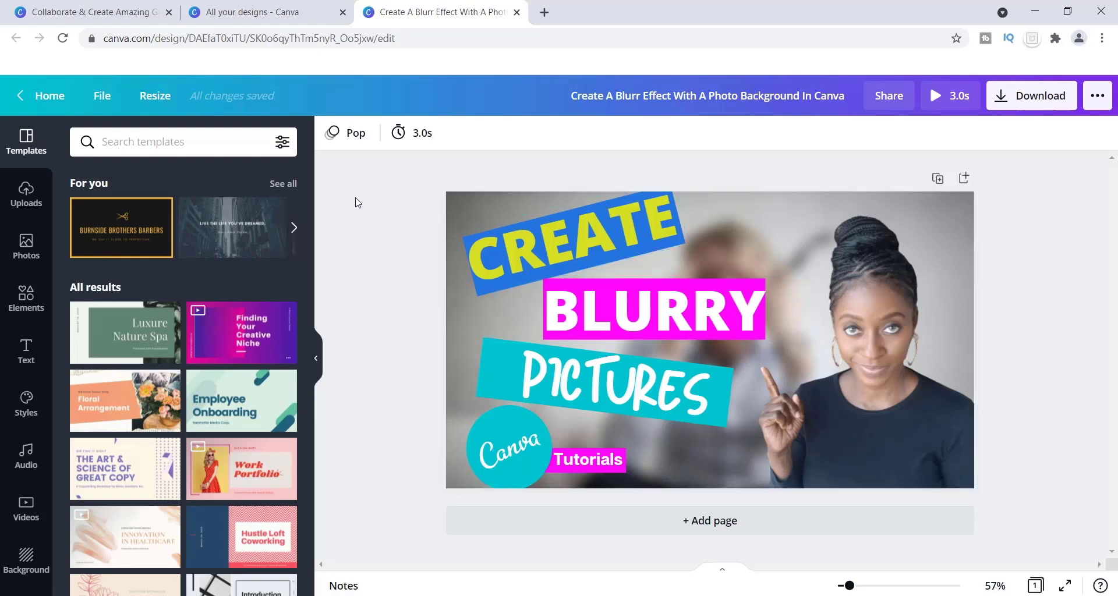
Step: Open the resize options for the design and look through the recent and preset design sizes
{"action": "left_click", "coordinate": [161, 98]}
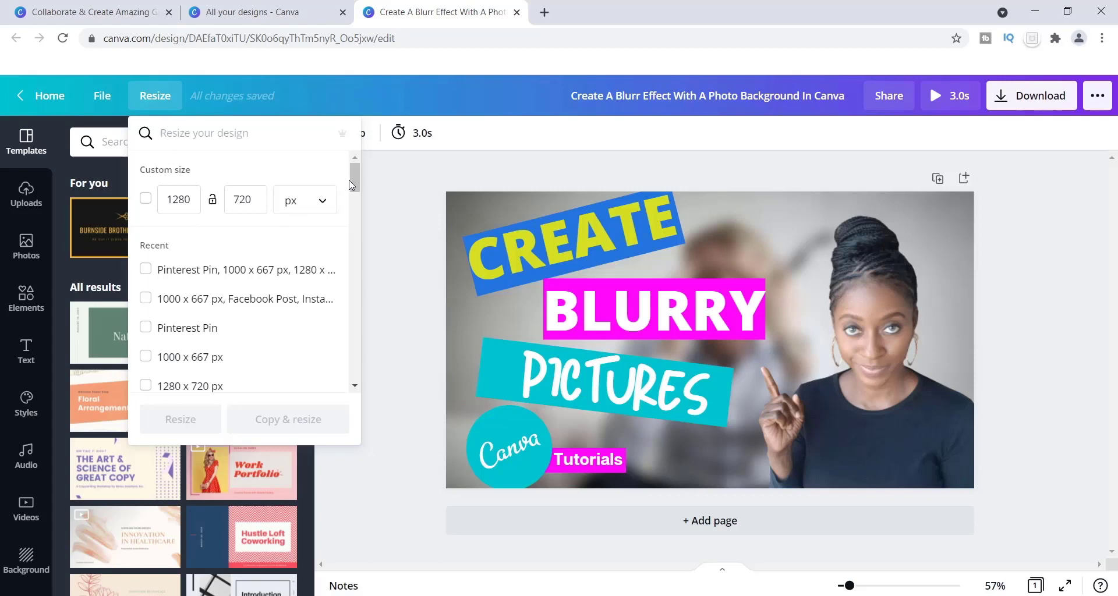
{"action": "left_click_drag", "start_coordinate": [352, 180], "coordinate": [356, 221]}
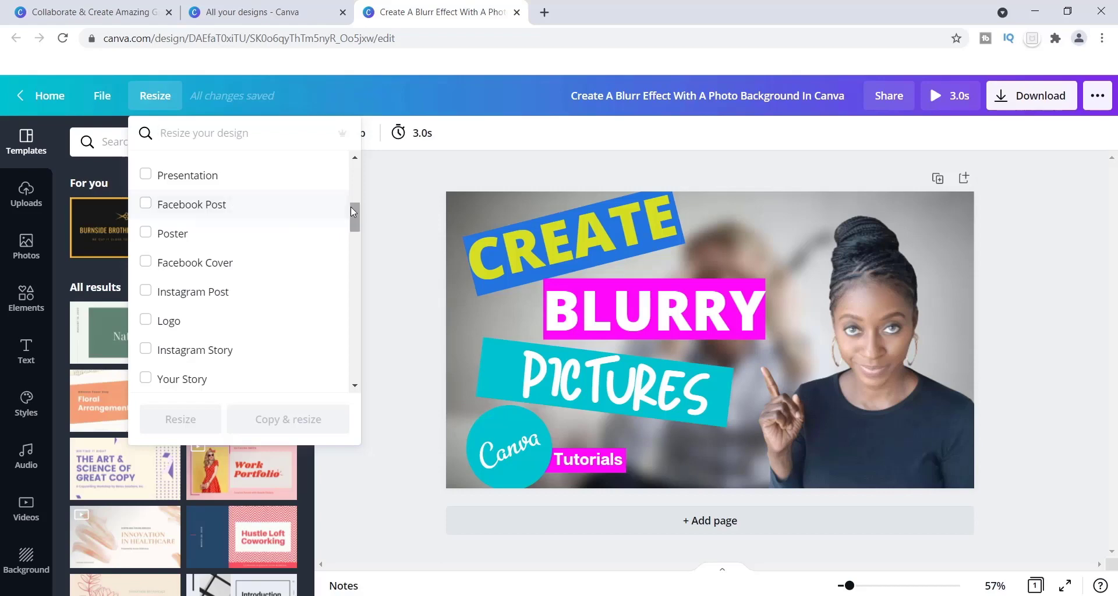
{"action": "scroll", "coordinate": [355, 217], "scroll_direction": "down", "scroll_amount": 1}
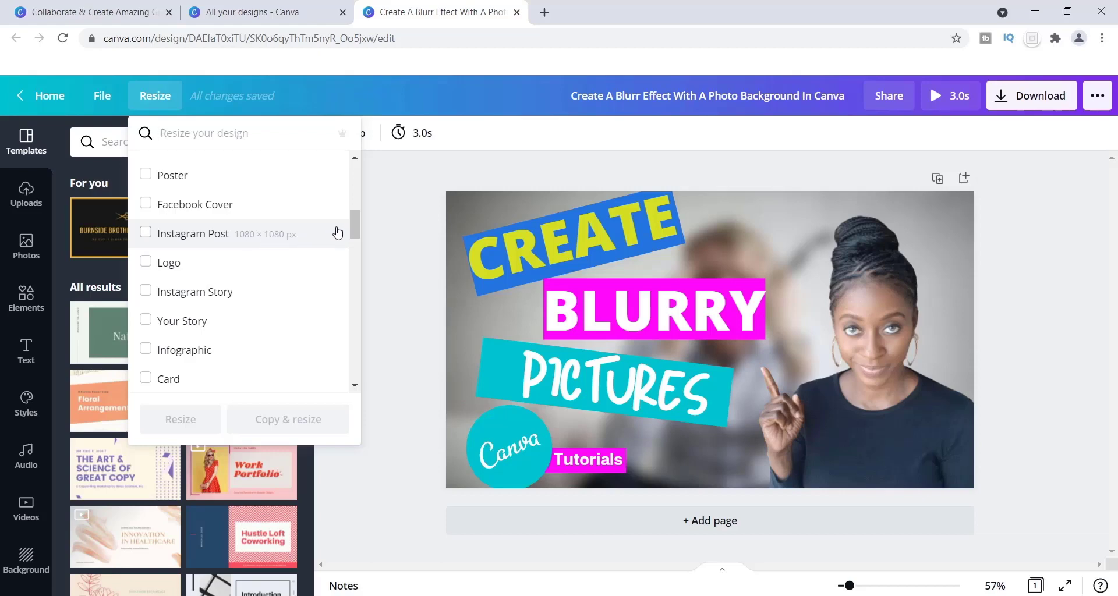
{"action": "left_click_drag", "start_coordinate": [354, 225], "coordinate": [356, 256]}
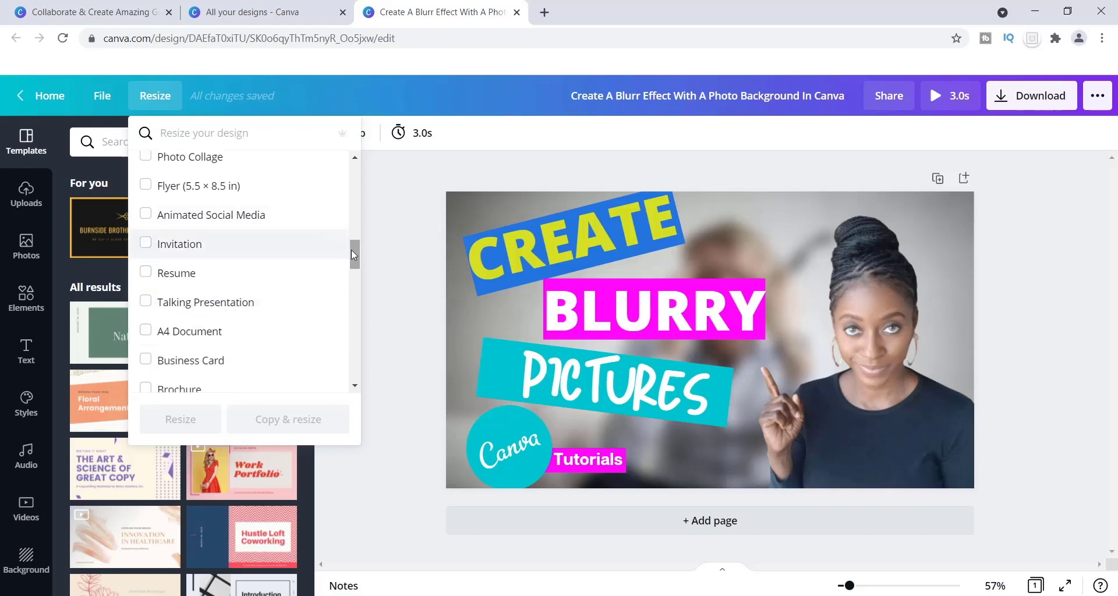
{"action": "left_click_drag", "start_coordinate": [357, 250], "coordinate": [358, 290]}
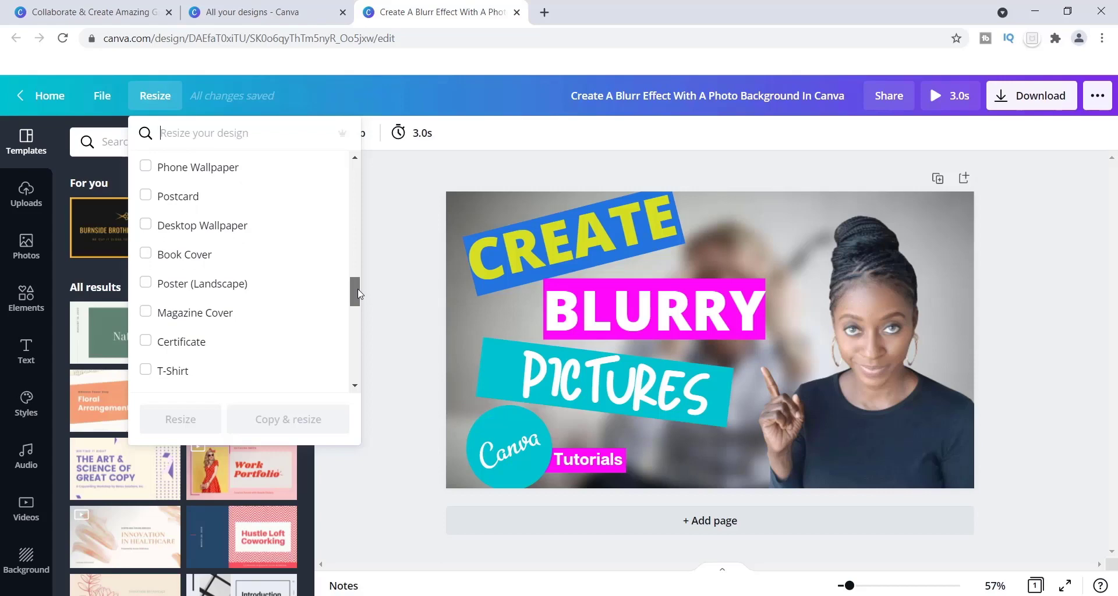
{"action": "left_click_drag", "start_coordinate": [358, 294], "coordinate": [353, 175]}
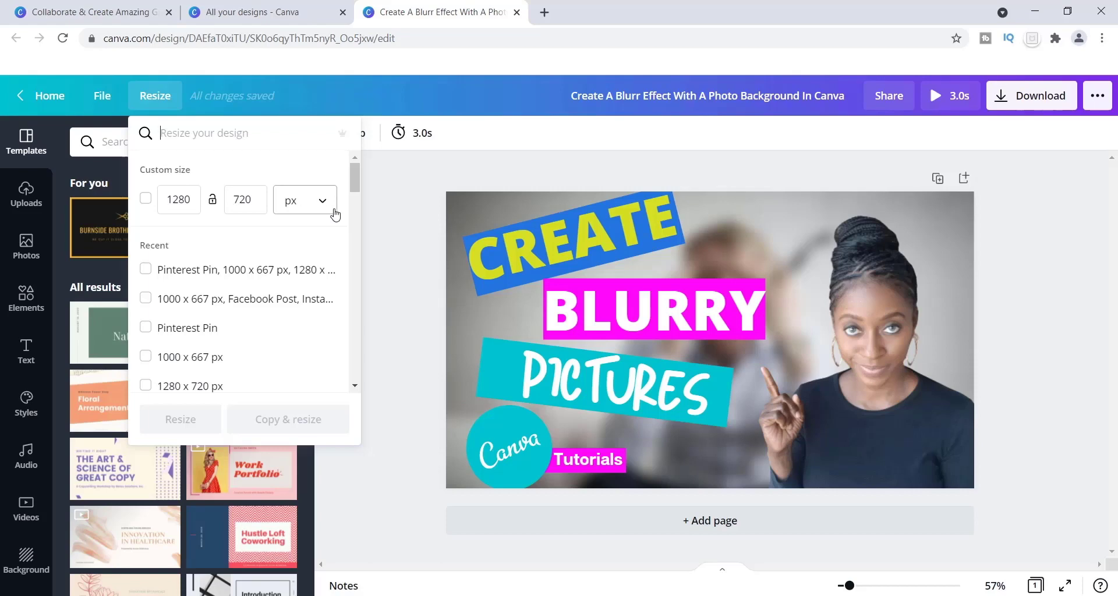
{"action": "scroll", "coordinate": [353, 179], "scroll_direction": "down", "scroll_amount": 1}
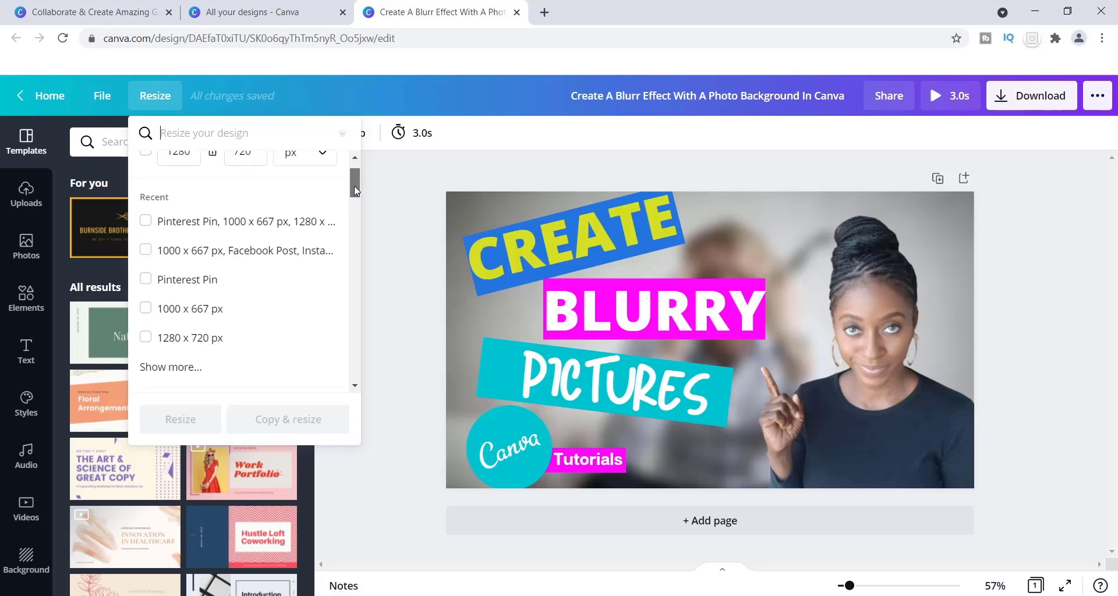
{"action": "left_click_drag", "start_coordinate": [354, 186], "coordinate": [354, 176]}
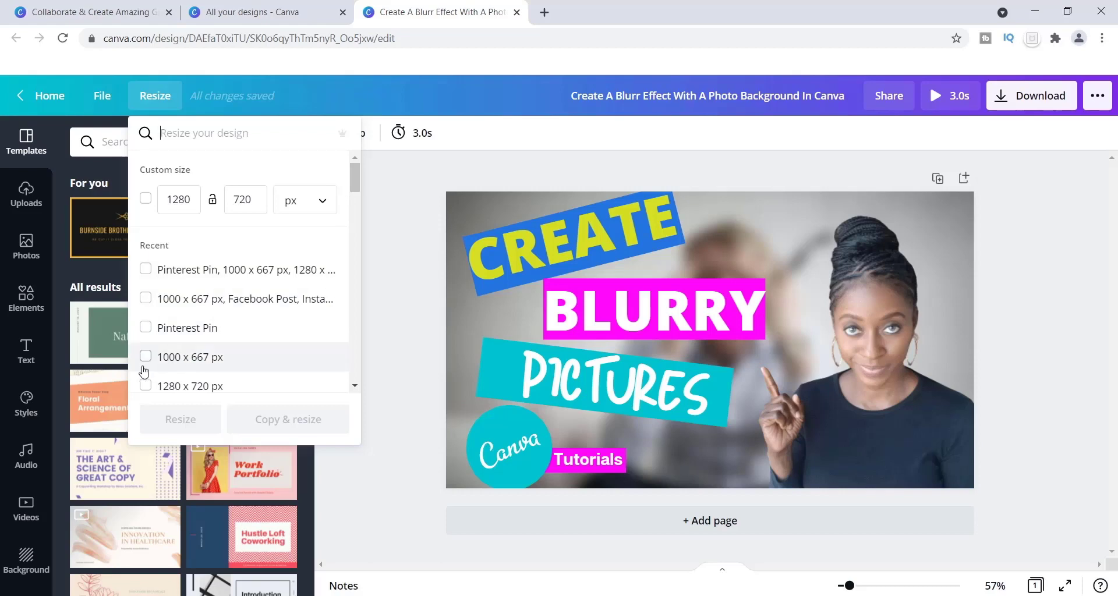
Step: Set the custom resize dimensions to 1000 x 667 px
{"action": "left_click", "coordinate": [192, 202]}
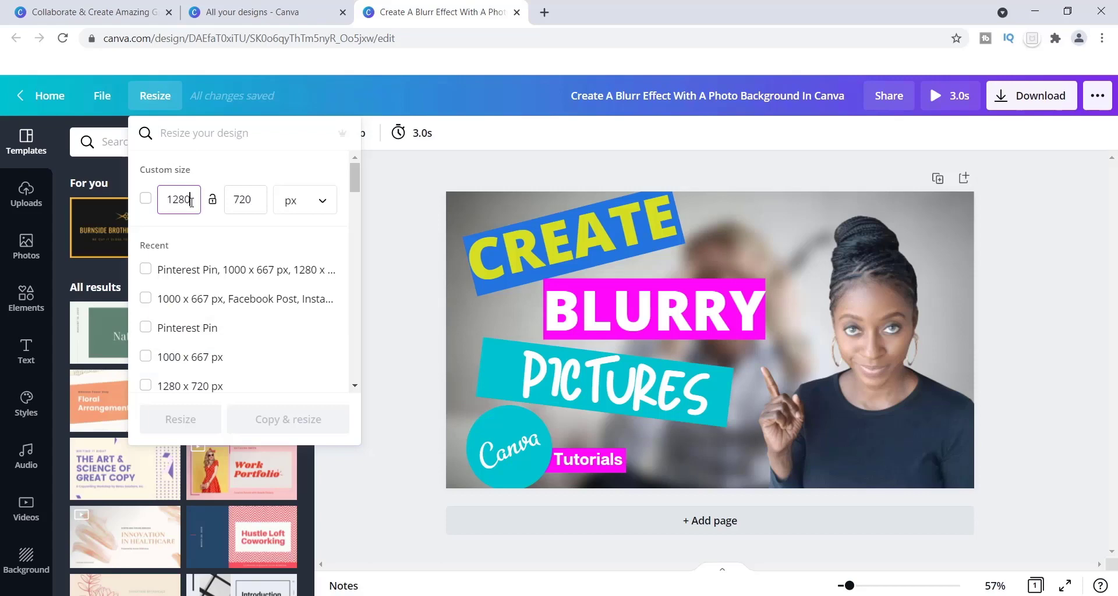
{"action": "key", "text": "BackSpace"}
{"action": "key", "text": "BackSpace"}
{"action": "key", "text": "BackSpace"}
{"action": "key", "text": "BackSpace"}
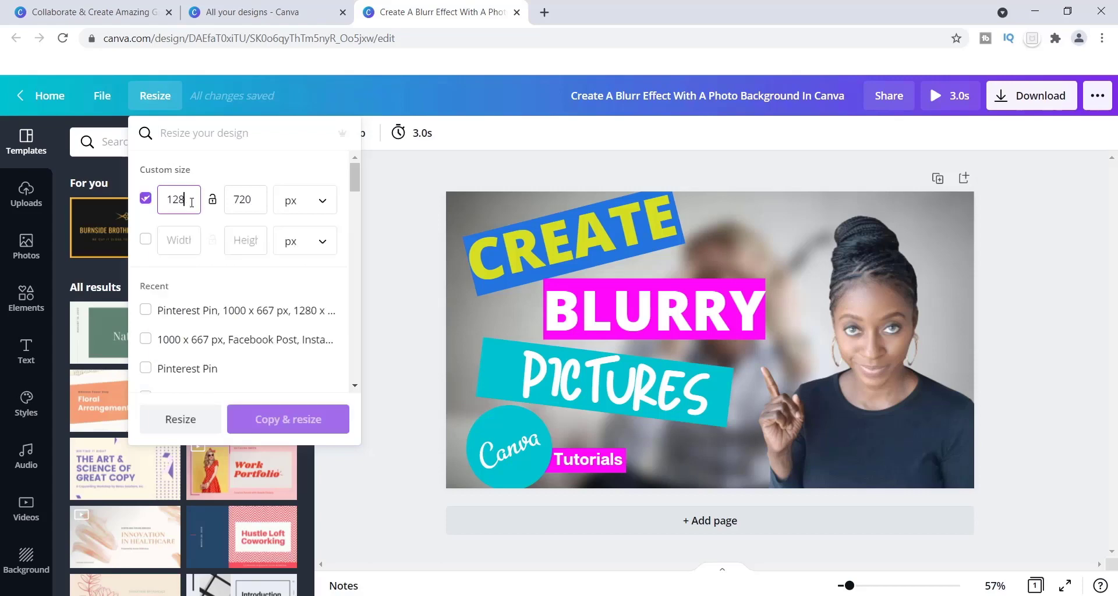
{"action": "type", "text": "1"}
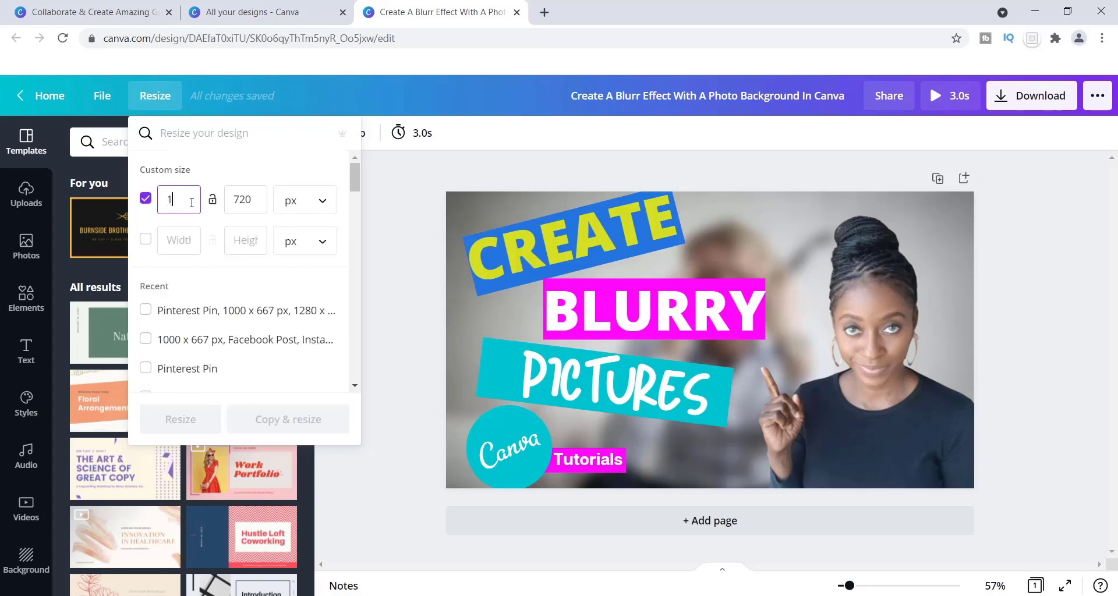
{"action": "type", "text": "000"}
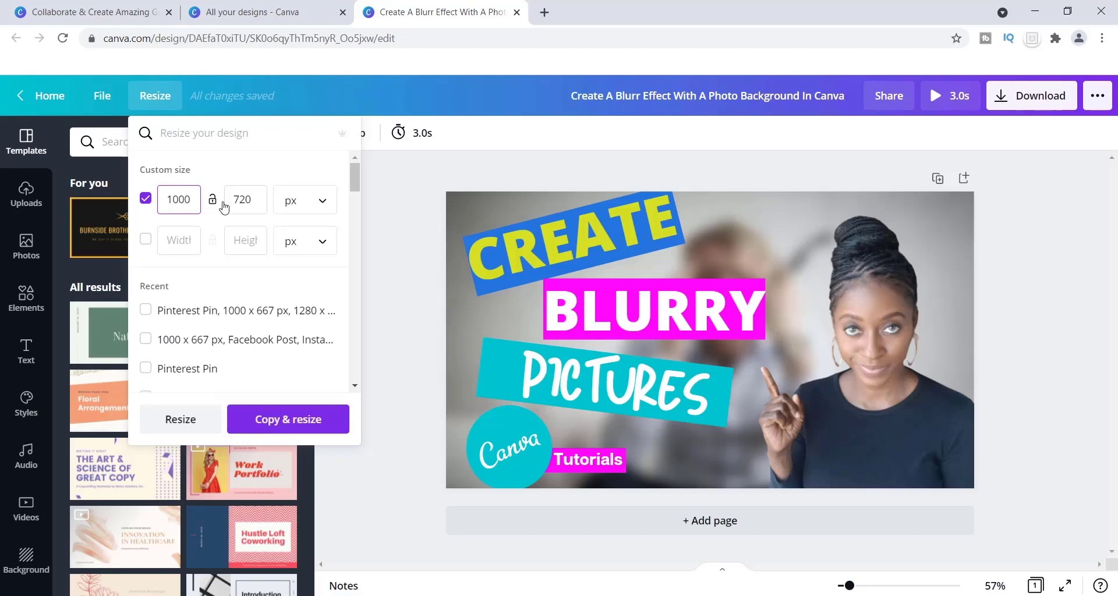
{"action": "left_click", "coordinate": [245, 201]}
{"action": "key", "text": "BackSpace"}
{"action": "key", "text": "BackSpace"}
{"action": "key", "text": "BackSpace"}
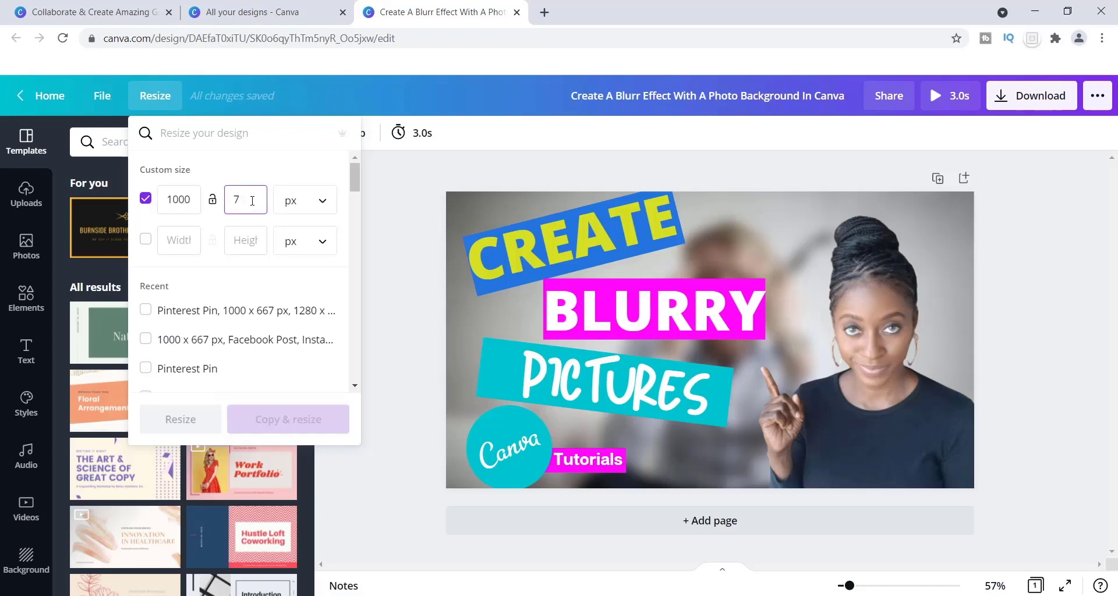
{"action": "type", "text": "667"}
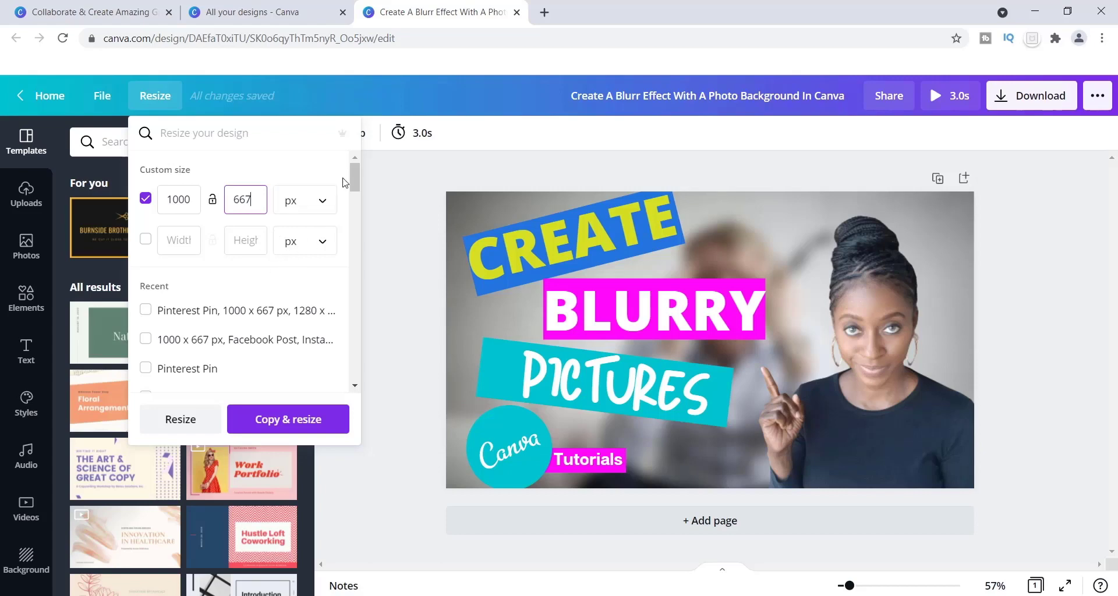
Step: Add the Facebook Post and Instagram Post formats to the resize selection and create resized copies of the design
{"action": "left_click_drag", "start_coordinate": [355, 173], "coordinate": [355, 214]}
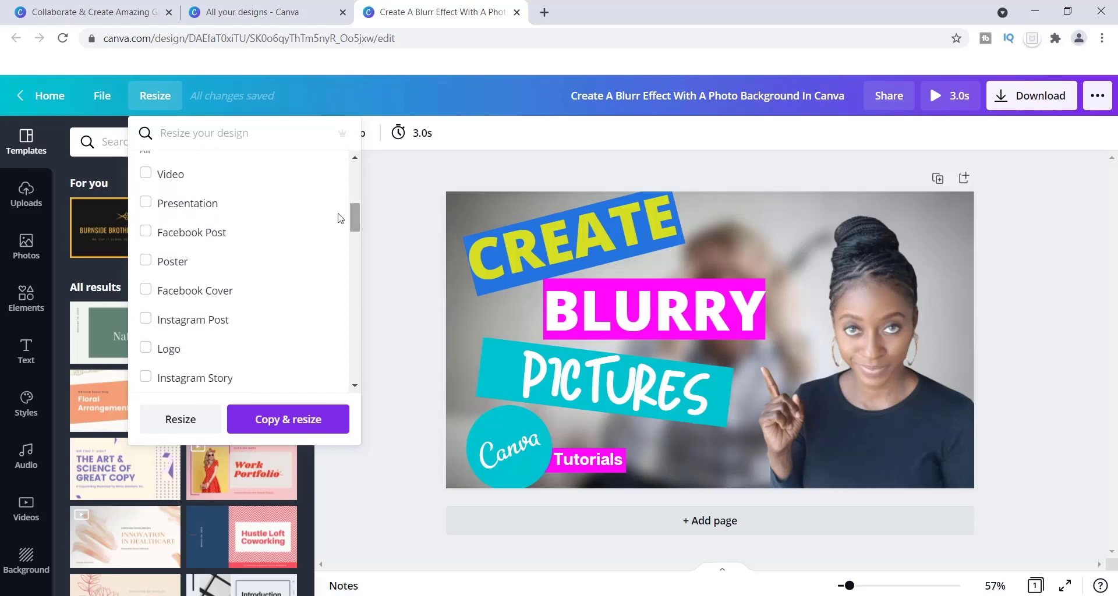
{"action": "left_click", "coordinate": [147, 233]}
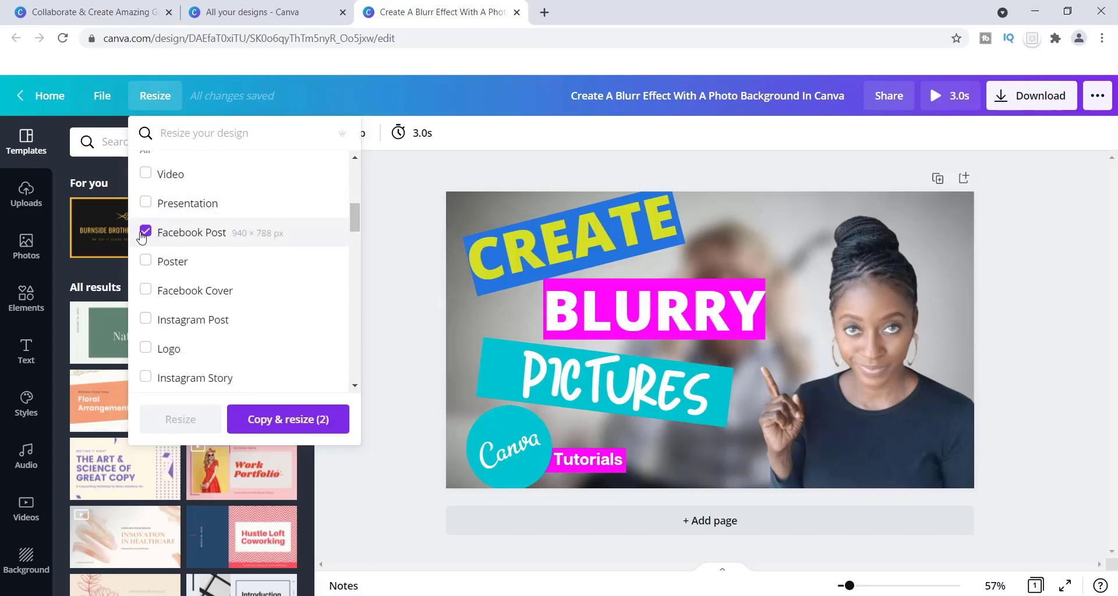
{"action": "left_click", "coordinate": [145, 320]}
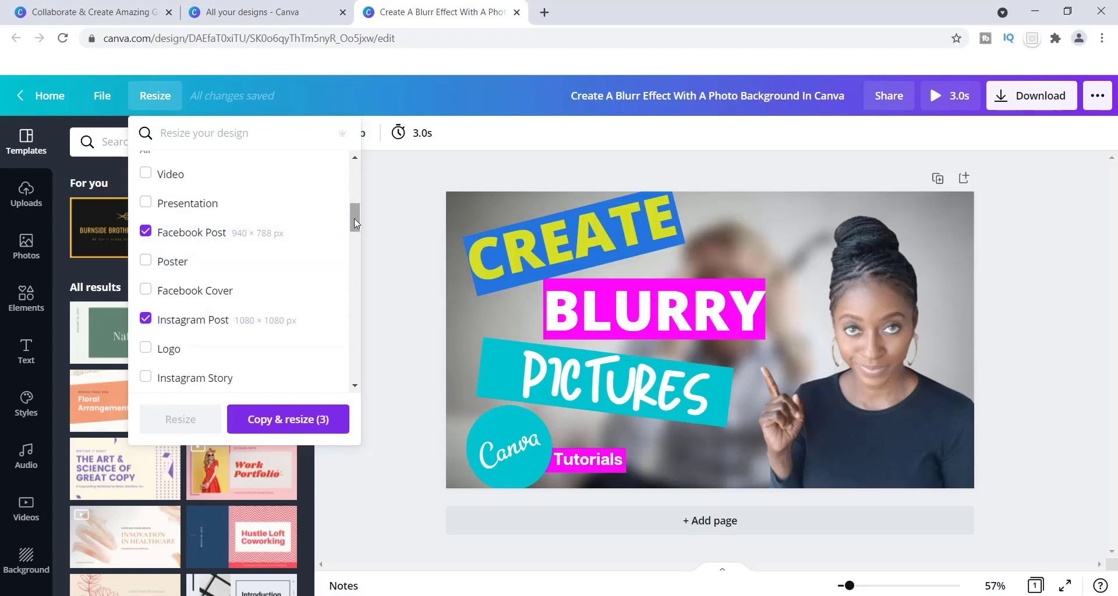
{"action": "left_click_drag", "start_coordinate": [355, 219], "coordinate": [355, 235]}
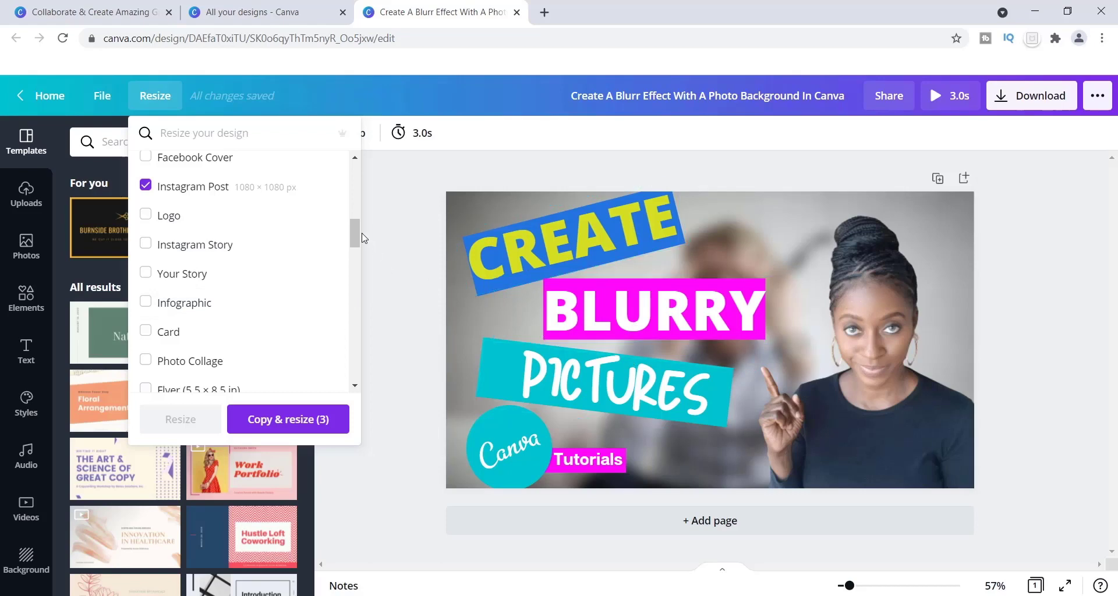
{"action": "mouse_move", "coordinate": [355, 232]}
{"action": "left_mouse_down"}
{"action": "mouse_move", "coordinate": [351, 177]}
{"action": "mouse_move", "coordinate": [354, 239]}
{"action": "left_mouse_up"}
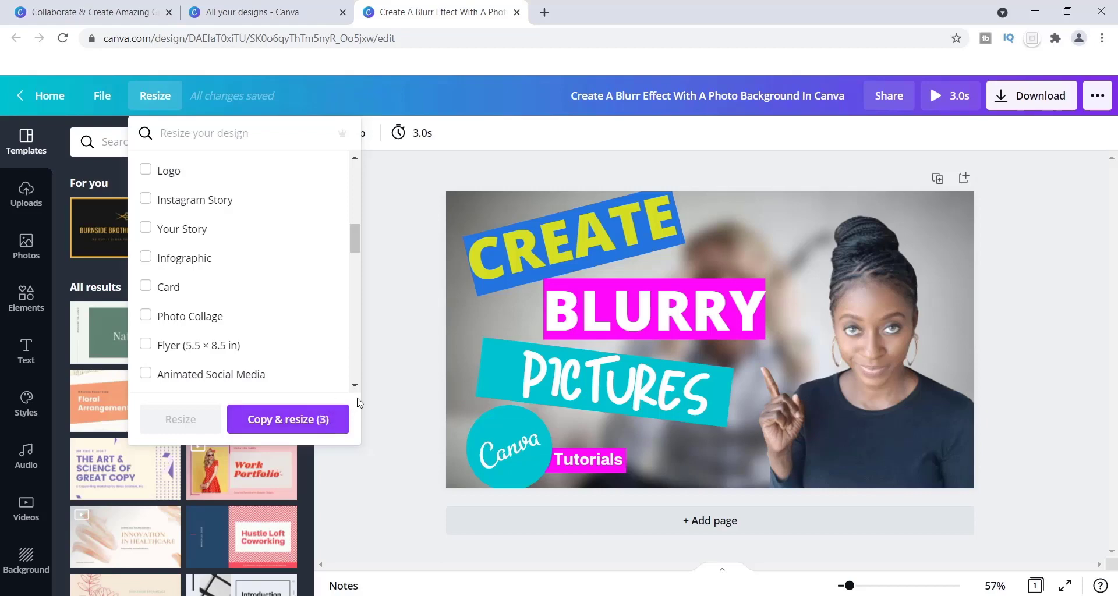
{"action": "mouse_move", "coordinate": [354, 239]}
{"action": "left_mouse_down"}
{"action": "mouse_move", "coordinate": [355, 180]}
{"action": "mouse_move", "coordinate": [368, 231]}
{"action": "left_mouse_up"}
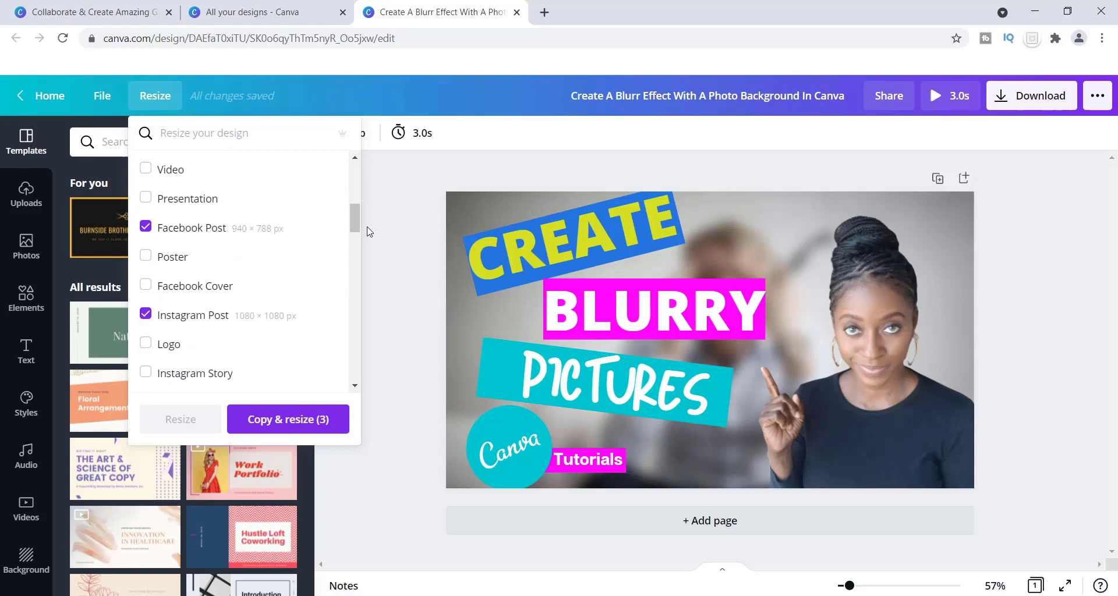
{"action": "left_click", "coordinate": [294, 423]}
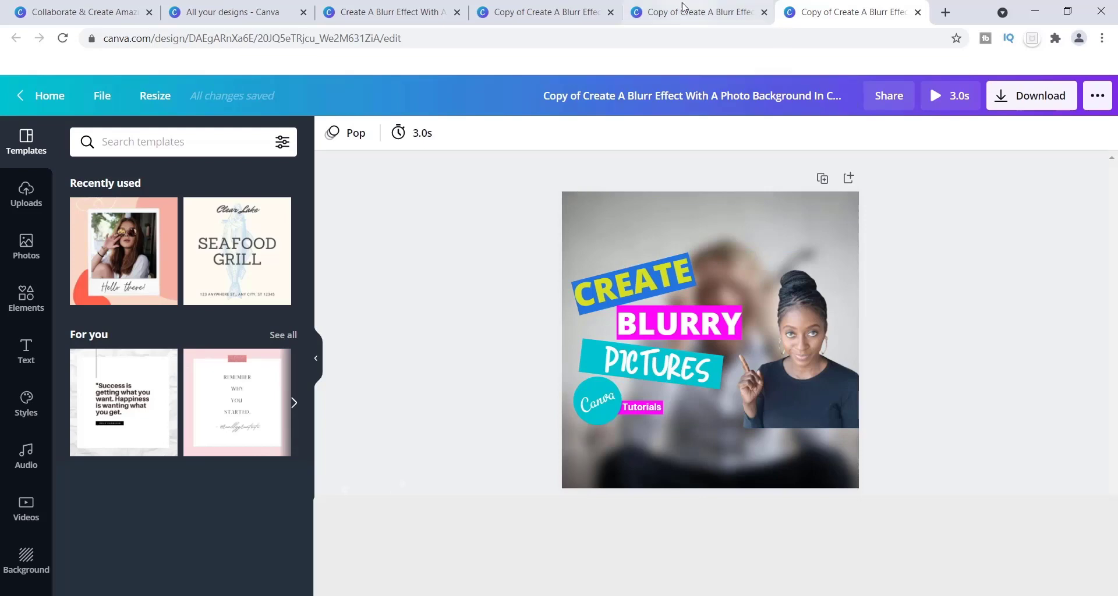
Step: Review the original design and check the dimensions of the custom-size copy and the Facebook post copy
{"action": "left_click", "coordinate": [406, 15]}
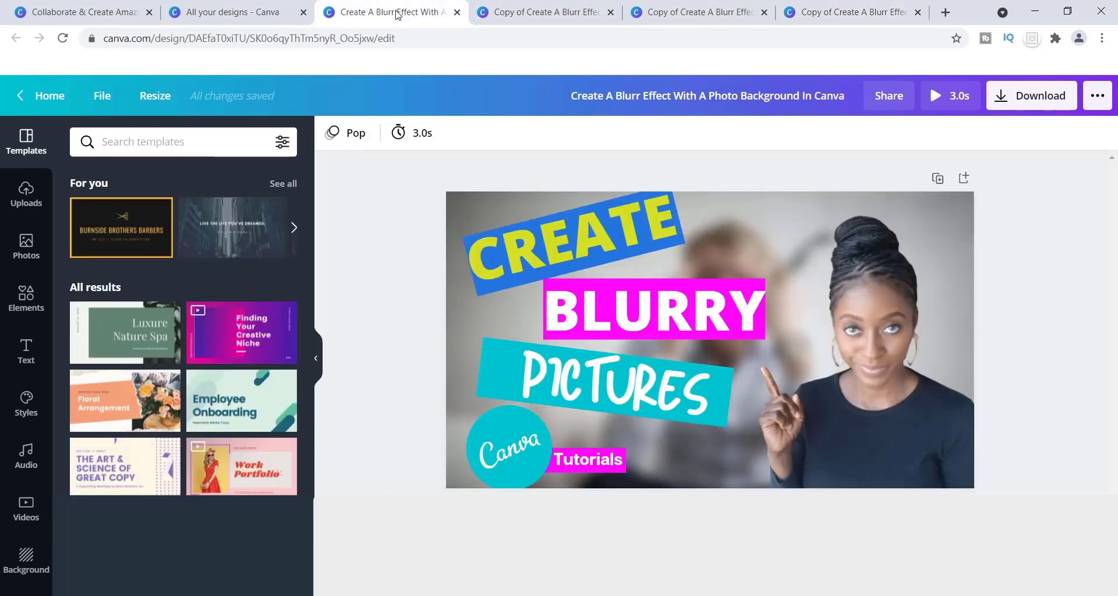
{"action": "left_click", "coordinate": [538, 17]}
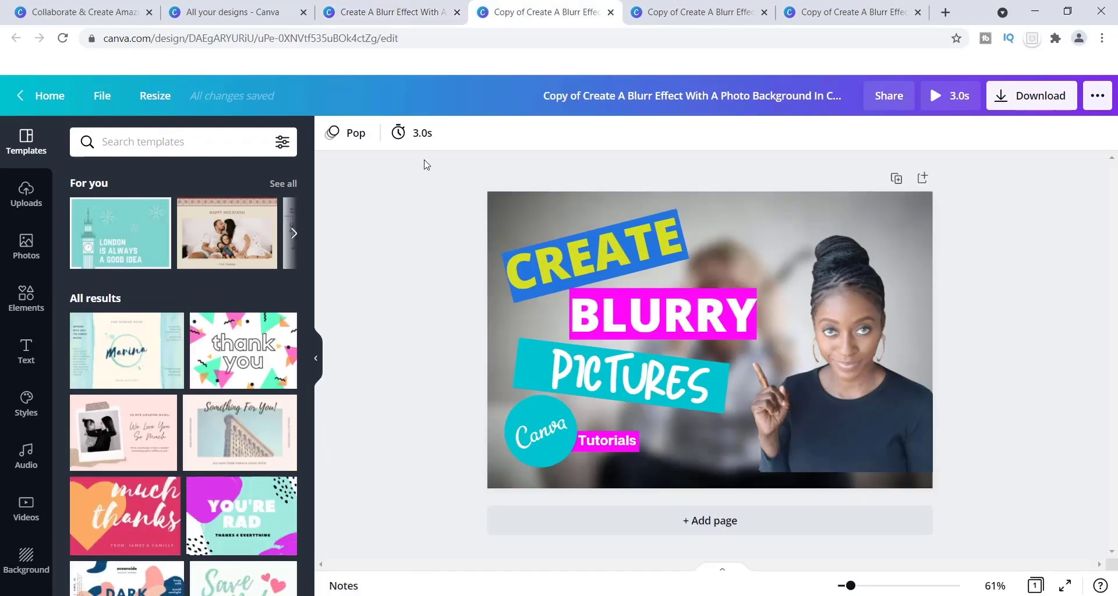
{"action": "left_click", "coordinate": [160, 101]}
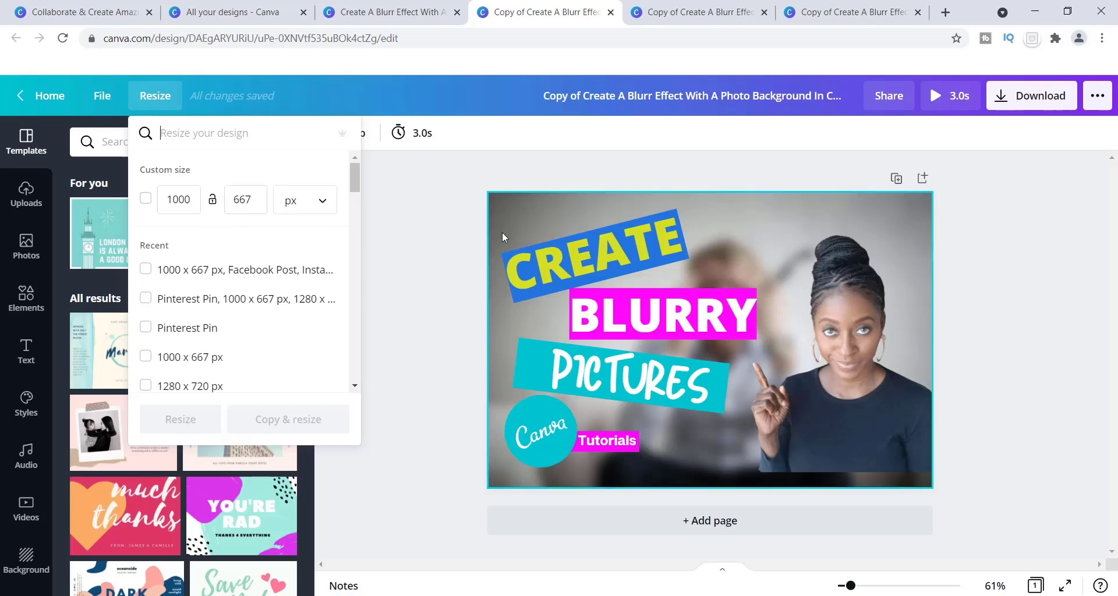
{"action": "left_click", "coordinate": [669, 18]}
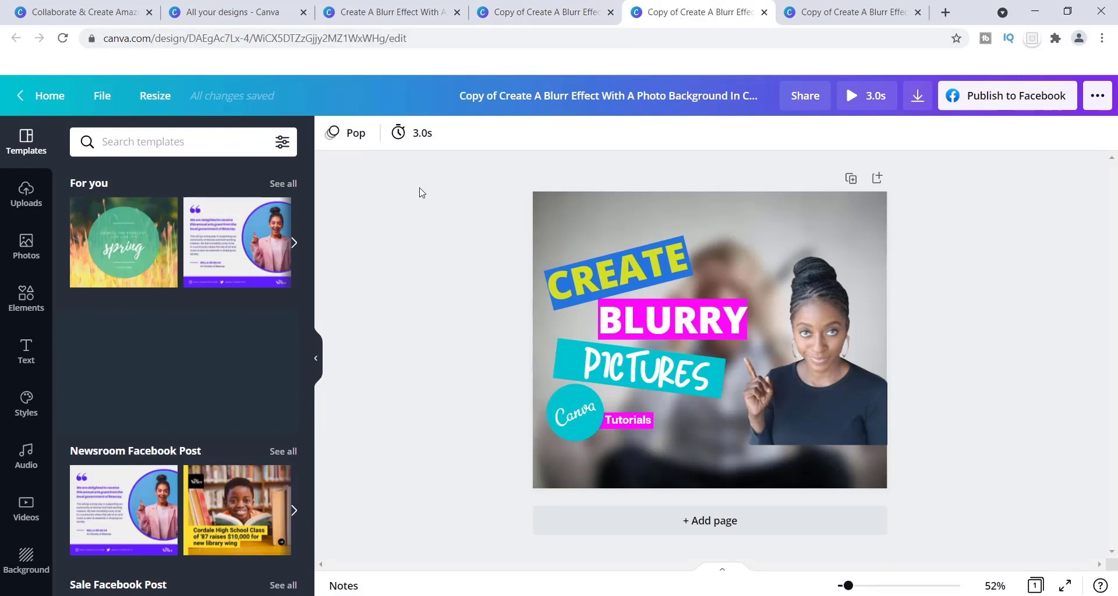
{"action": "left_click", "coordinate": [154, 100]}
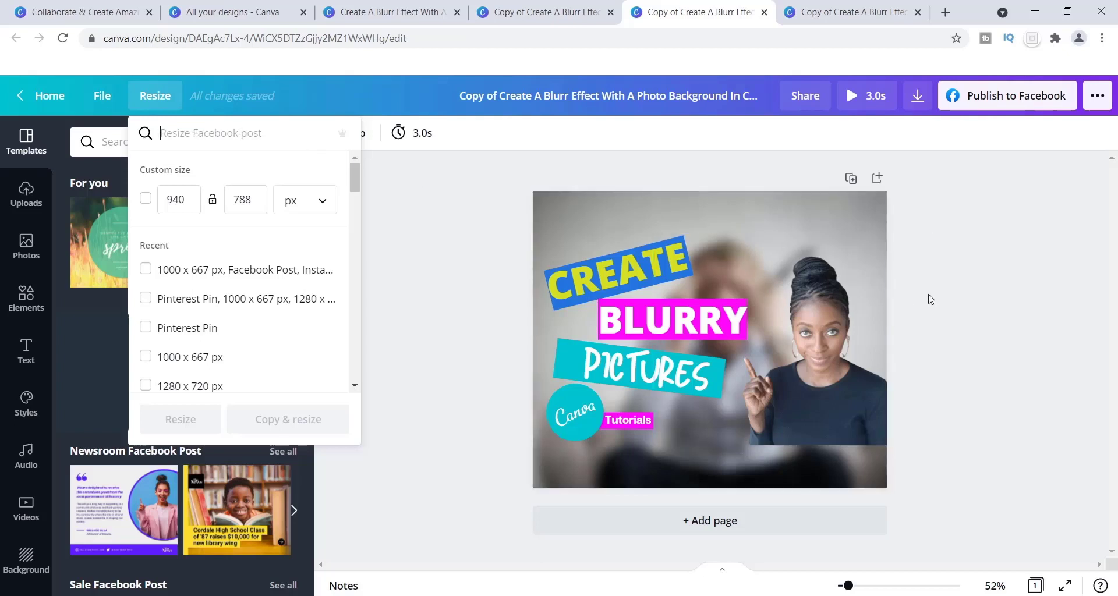
{"action": "left_click", "coordinate": [944, 303]}
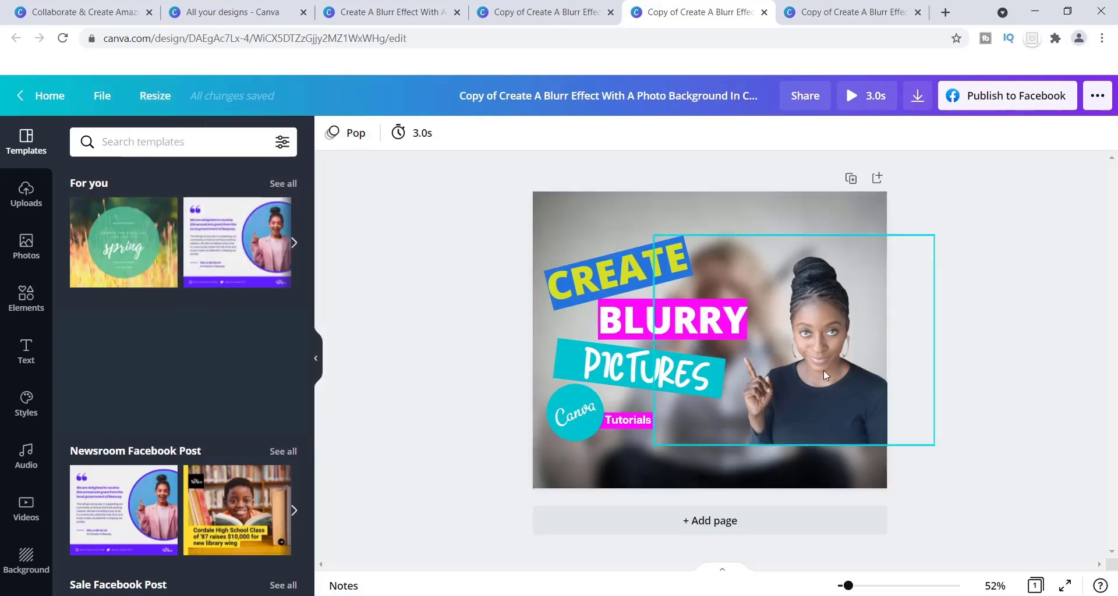
Step: In the Facebook post copy, move the woman's photo down to the bottom edge and enlarge the blue banner behind CREATE
{"action": "left_click_drag", "start_coordinate": [823, 371], "coordinate": [826, 430]}
{"action": "left_click_drag", "start_coordinate": [642, 263], "coordinate": [752, 255]}
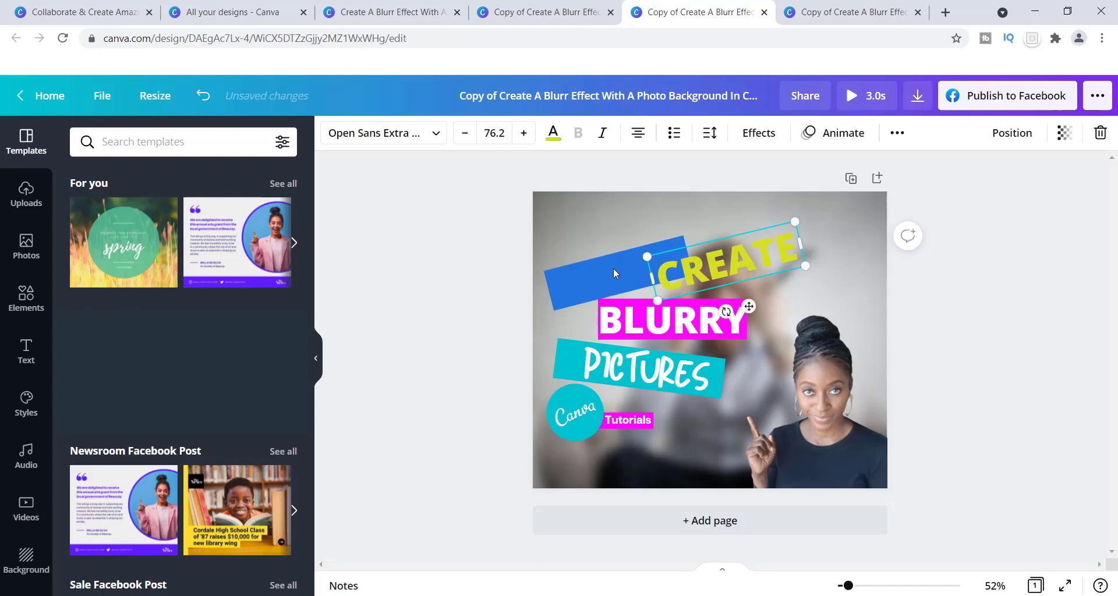
{"action": "left_click", "coordinate": [613, 269]}
{"action": "left_click_drag", "start_coordinate": [682, 234], "coordinate": [712, 204]}
{"action": "left_click", "coordinate": [759, 253]}
{"action": "left_click_drag", "start_coordinate": [758, 255], "coordinate": [670, 256]}
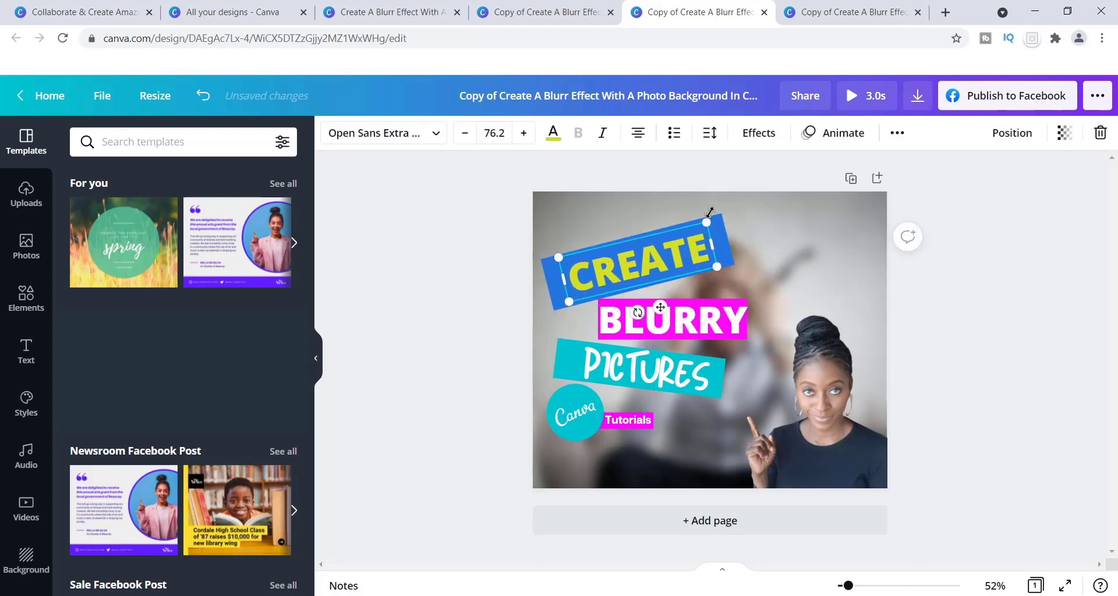
Step: Increase the CREATE text's font size to 83.2 and widen its text box so the word fits on one line across the blue banner
{"action": "left_click", "coordinate": [524, 134]}
{"action": "left_click", "coordinate": [525, 134]}
{"action": "left_click", "coordinate": [524, 134]}
{"action": "left_click", "coordinate": [525, 134]}
{"action": "left_click", "coordinate": [525, 134]}
{"action": "left_click", "coordinate": [524, 134]}
{"action": "left_click", "coordinate": [525, 133]}
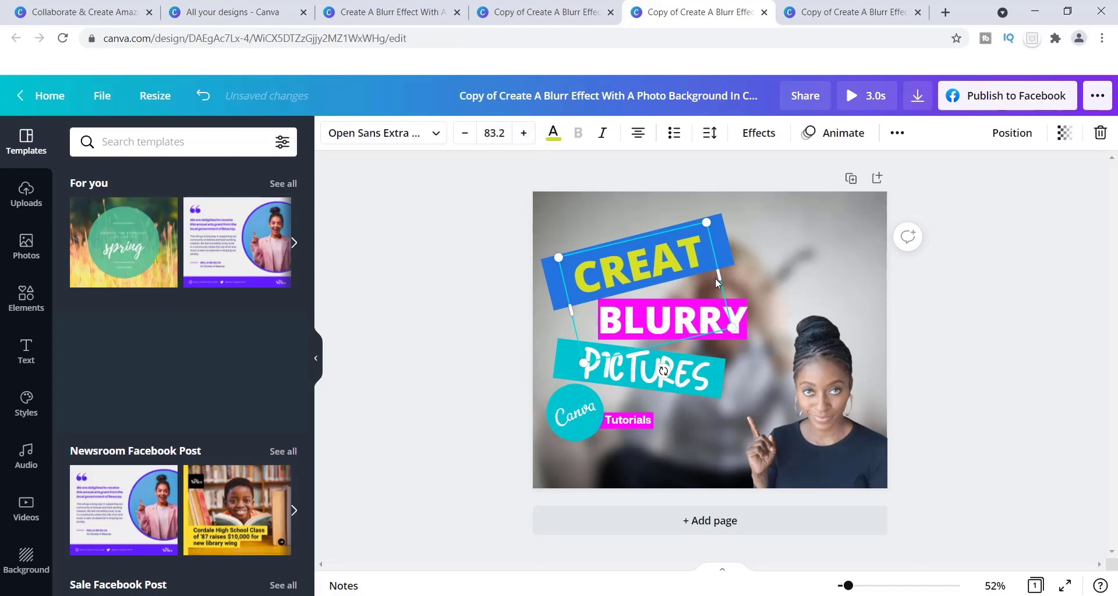
{"action": "left_click_drag", "start_coordinate": [717, 278], "coordinate": [681, 250]}
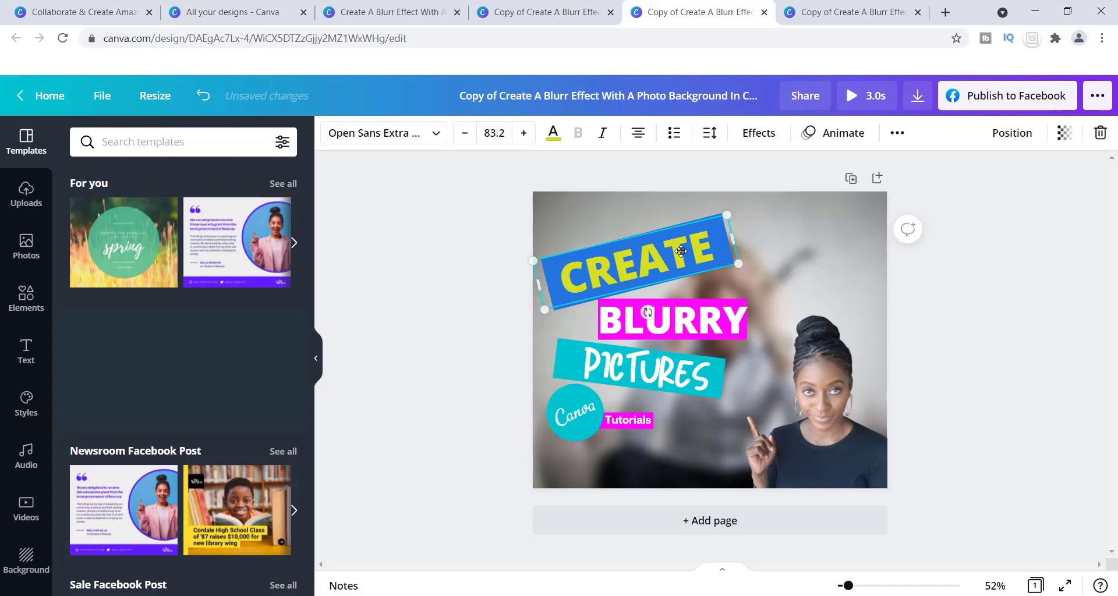
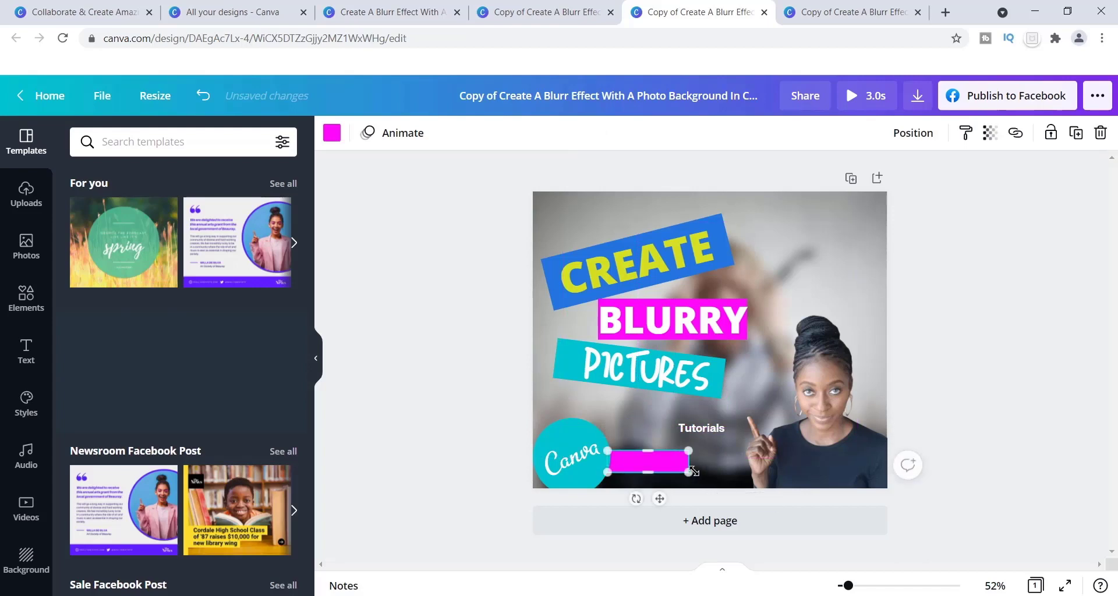
Step: Place the Tutorials text on the magenta bar beside the Canva circle, increase its font size to 30.3 and fit it on one line
{"action": "left_click_drag", "start_coordinate": [701, 429], "coordinate": [652, 462]}
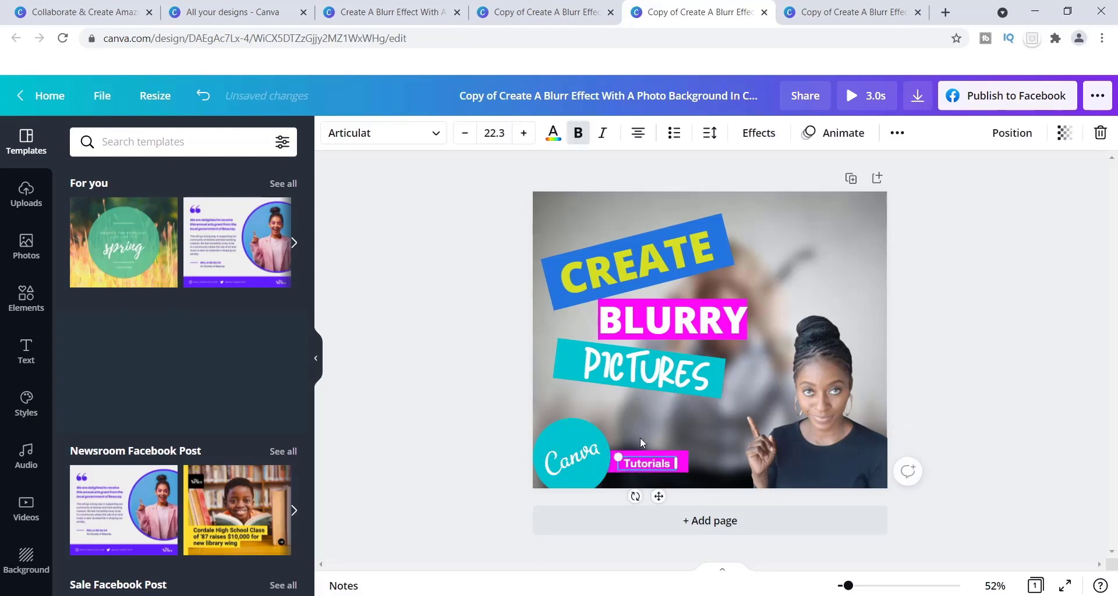
{"action": "double_click", "coordinate": [648, 464]}
{"action": "left_click", "coordinate": [523, 133]}
{"action": "left_click", "coordinate": [524, 132]}
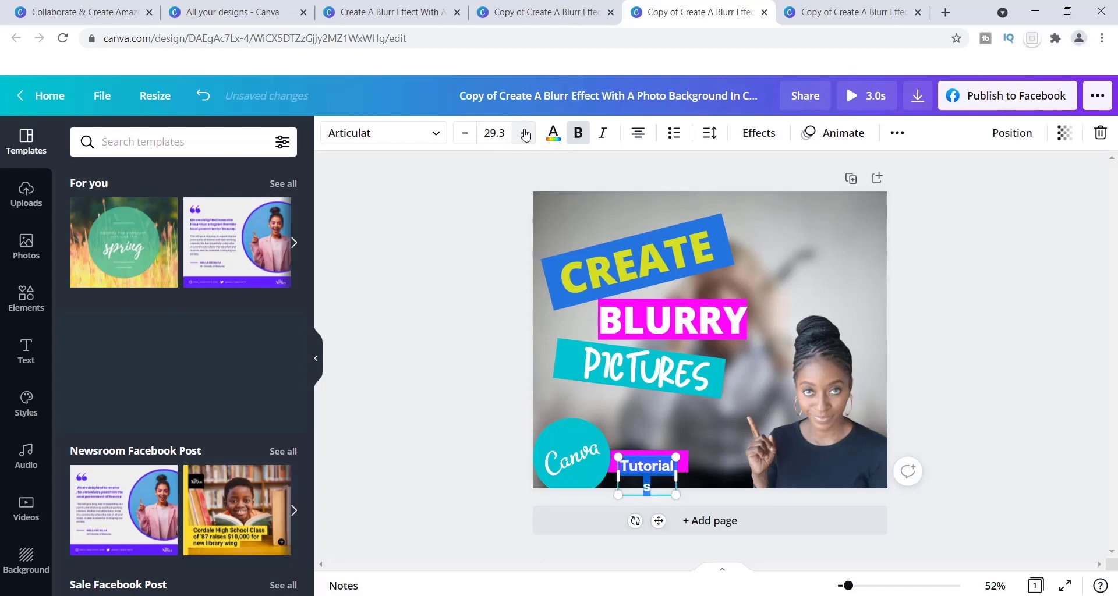
{"action": "left_click", "coordinate": [524, 132]}
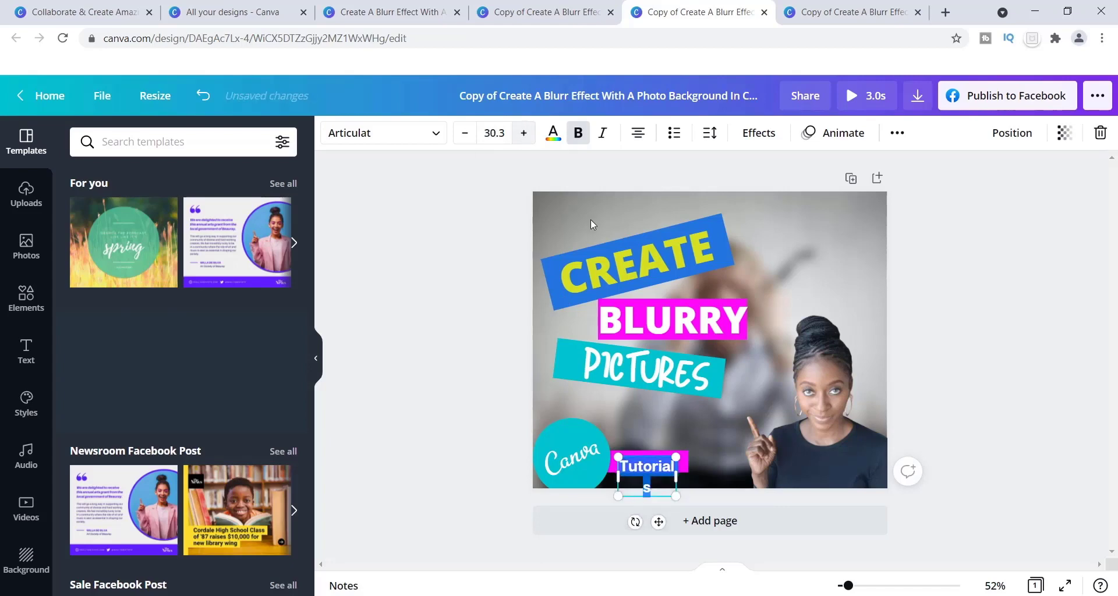
{"action": "left_click_drag", "start_coordinate": [685, 476], "coordinate": [638, 464]}
{"action": "left_click", "coordinate": [661, 466]}
{"action": "left_click", "coordinate": [641, 470]}
Step: Tilt the woman's photo counterclockwise, reposition it against the bottom edge and enlarge it slightly
{"action": "left_click", "coordinate": [812, 445]}
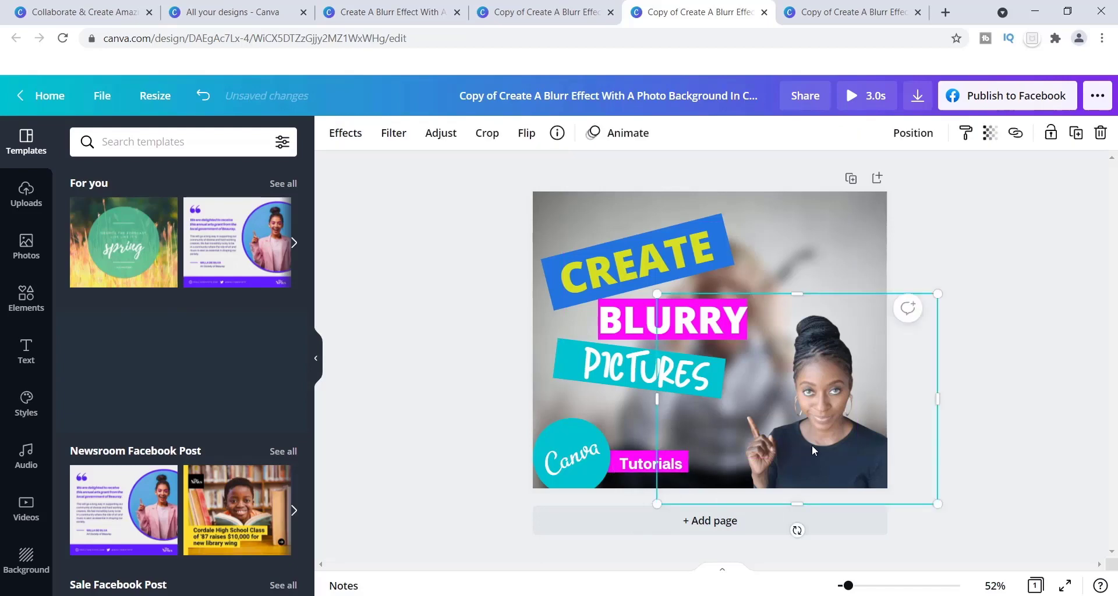
{"action": "left_click_drag", "start_coordinate": [796, 531], "coordinate": [854, 516]}
{"action": "left_click_drag", "start_coordinate": [842, 446], "coordinate": [840, 453]}
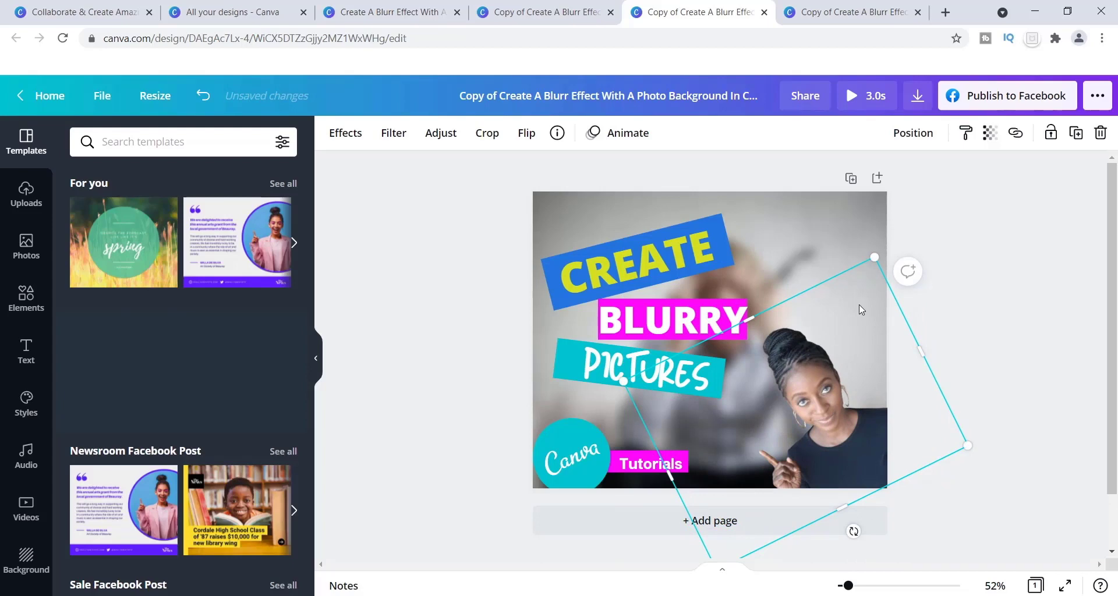
{"action": "left_click_drag", "start_coordinate": [879, 249], "coordinate": [882, 240]}
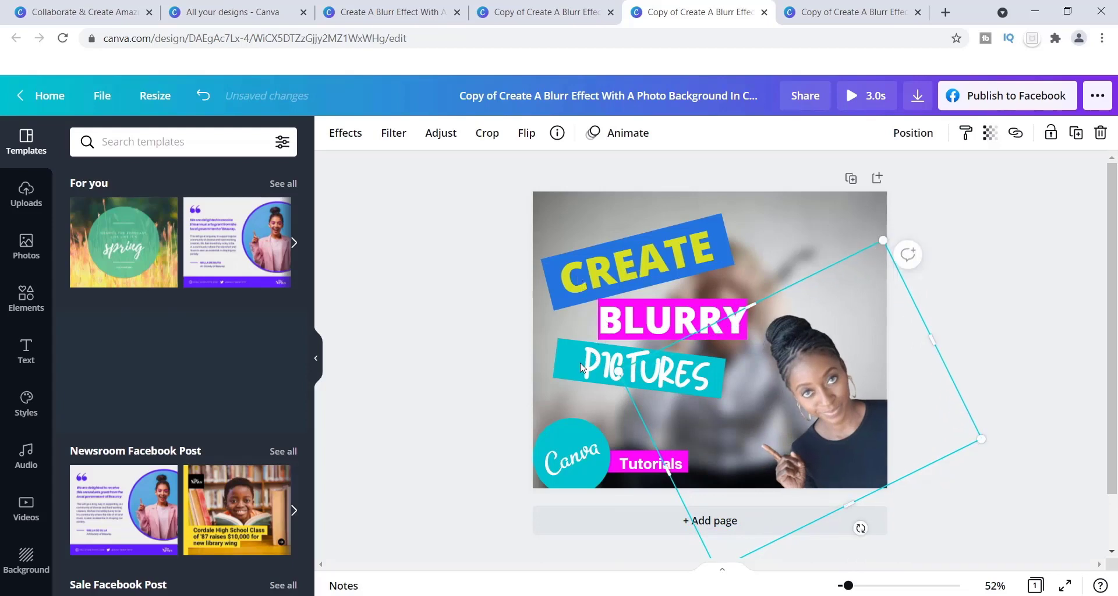
Step: Move the turquoise PICTURES banner down and enlarge it toward the woman's photo
{"action": "left_click", "coordinate": [603, 365]}
{"action": "left_click_drag", "start_coordinate": [603, 365], "coordinate": [607, 388]}
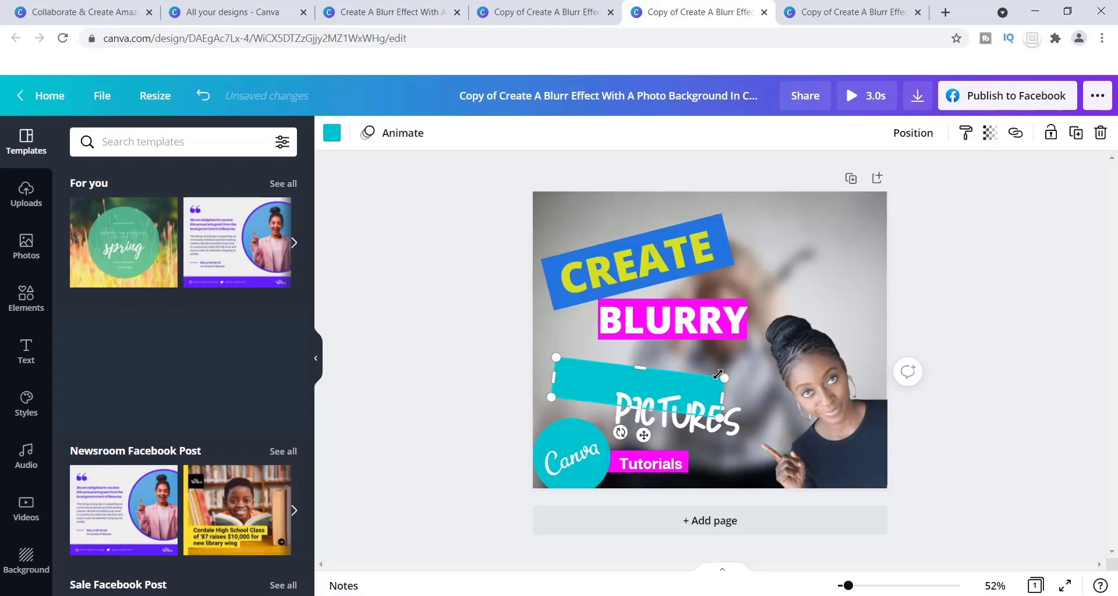
{"action": "left_click_drag", "start_coordinate": [725, 378], "coordinate": [745, 370]}
Step: Place the PICTURES text back on its turquoise banner and increase its font size to 83.2
{"action": "left_click", "coordinate": [718, 435]}
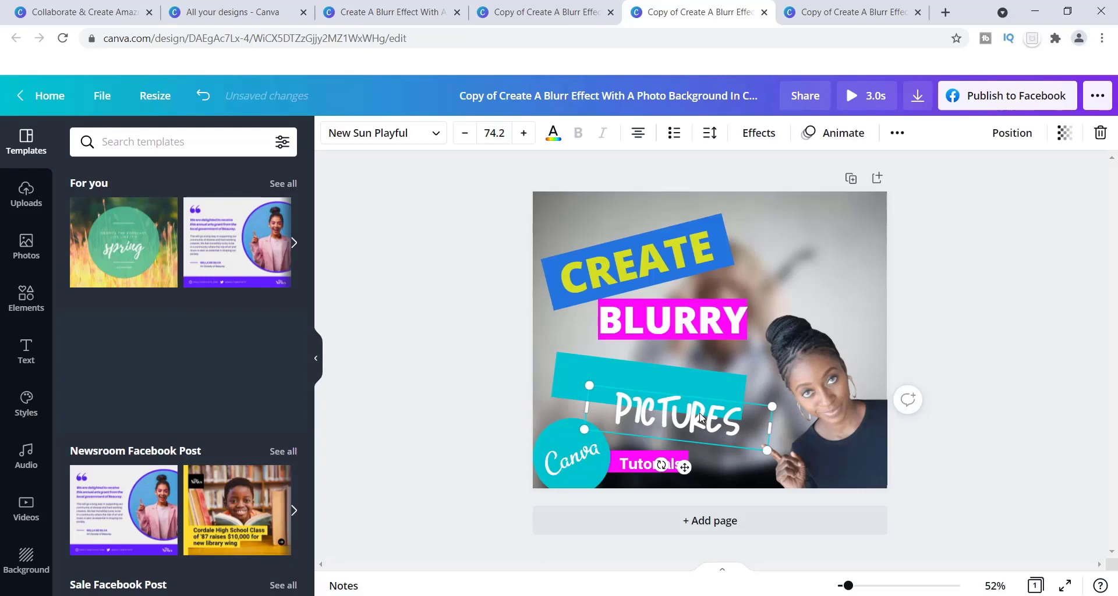
{"action": "left_click_drag", "start_coordinate": [701, 424], "coordinate": [666, 393]}
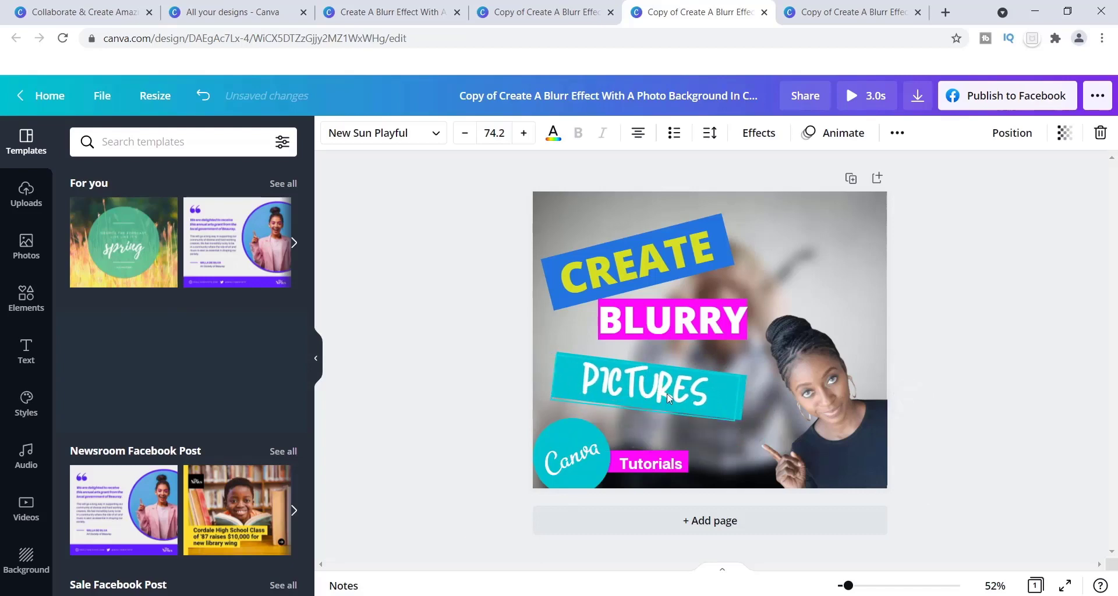
{"action": "left_click", "coordinate": [523, 135]}
{"action": "left_click", "coordinate": [522, 135]}
{"action": "left_click", "coordinate": [523, 135]}
{"action": "left_click", "coordinate": [523, 135]}
{"action": "left_click", "coordinate": [523, 135]}
{"action": "left_click", "coordinate": [523, 135]}
{"action": "left_click", "coordinate": [523, 135]}
{"action": "left_click", "coordinate": [523, 135]}
{"action": "left_click", "coordinate": [523, 135]}
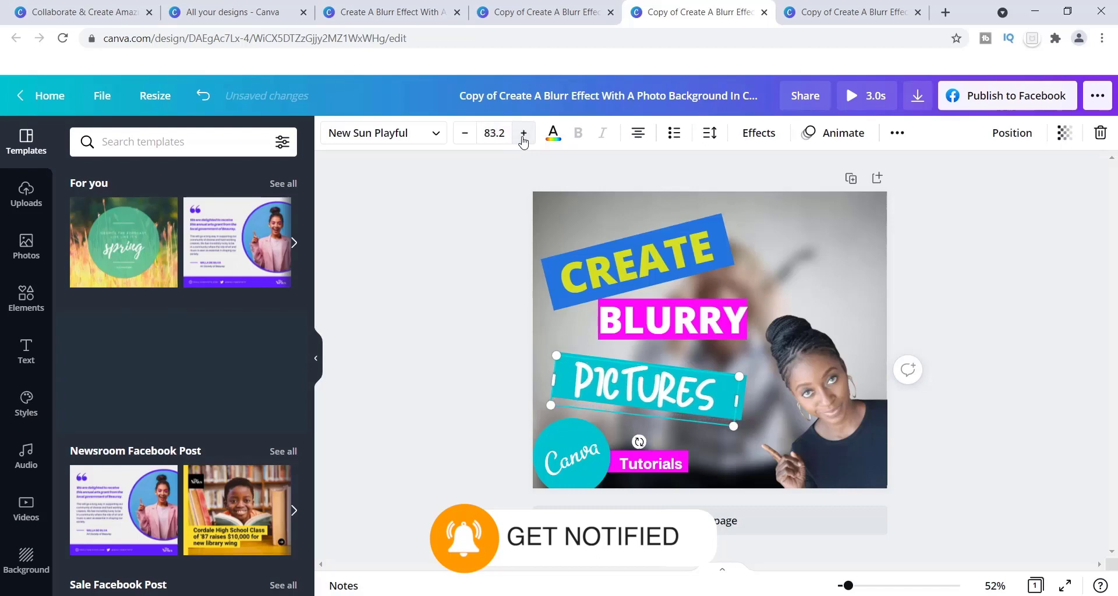
Step: Enlarge the magenta BLURRY bar between the other two banners and center the BLURRY text on it
{"action": "left_click", "coordinate": [716, 322]}
{"action": "left_click_drag", "start_coordinate": [716, 321], "coordinate": [801, 365]}
{"action": "left_click", "coordinate": [704, 324]}
{"action": "left_click_drag", "start_coordinate": [702, 319], "coordinate": [764, 305]}
{"action": "left_click", "coordinate": [771, 355]}
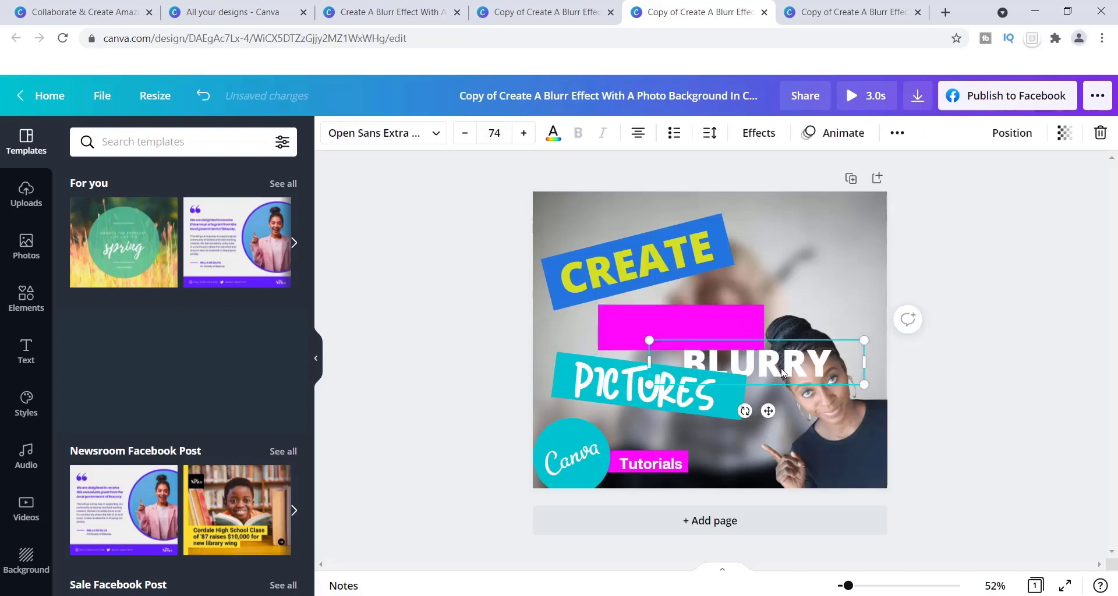
{"action": "left_click_drag", "start_coordinate": [772, 355], "coordinate": [704, 332]}
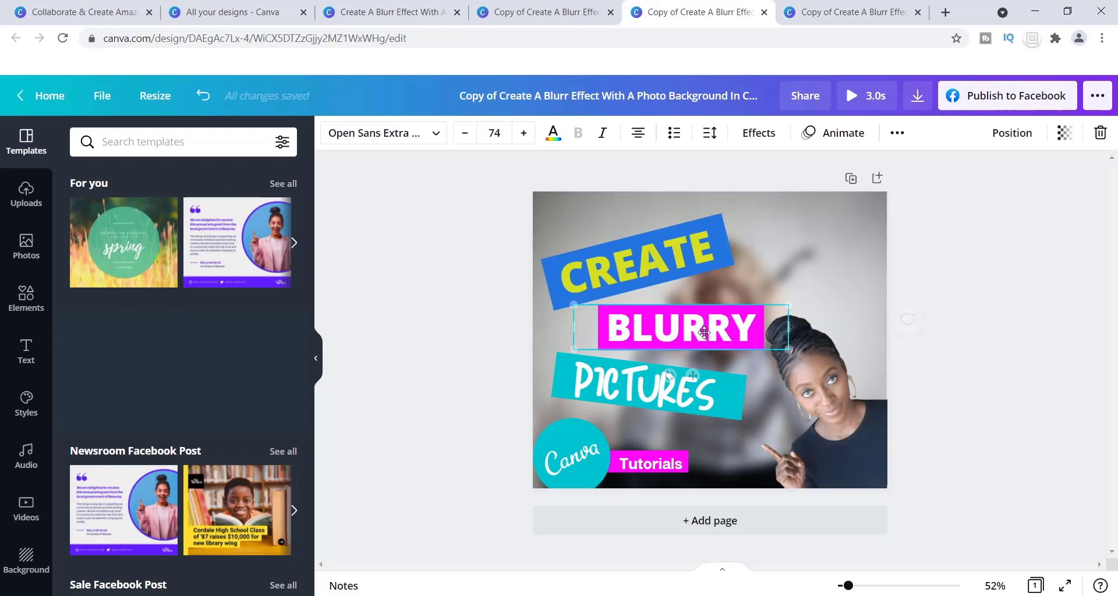
{"action": "left_click", "coordinate": [829, 274]}
{"action": "left_click", "coordinate": [817, 202]}
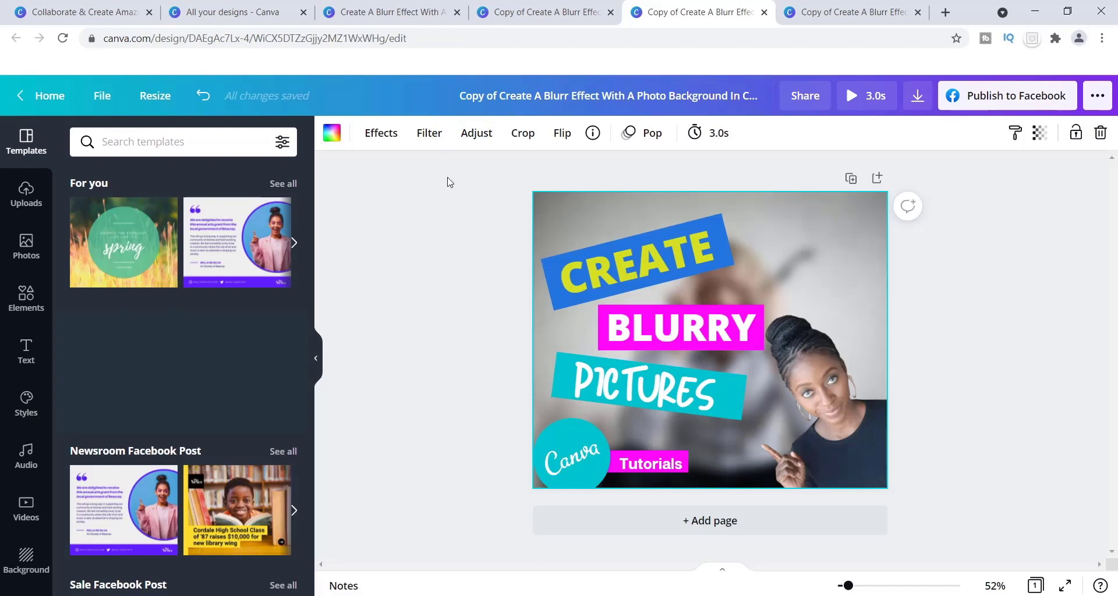
Step: Check the dimensions of the Facebook post copy and of the Instagram post copy
{"action": "left_click", "coordinate": [155, 96]}
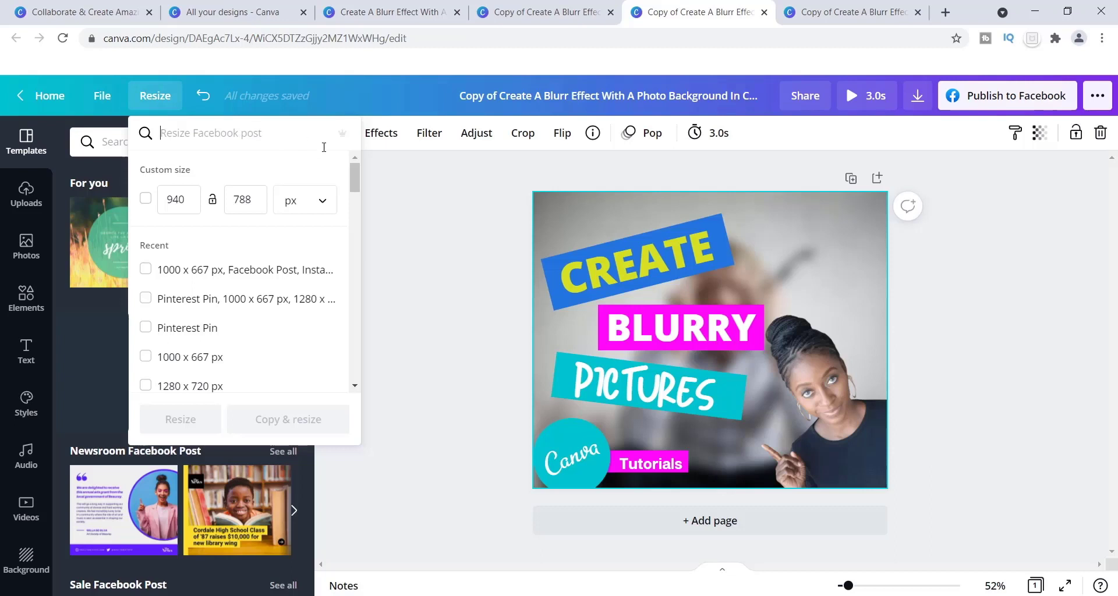
{"action": "left_click", "coordinate": [406, 201]}
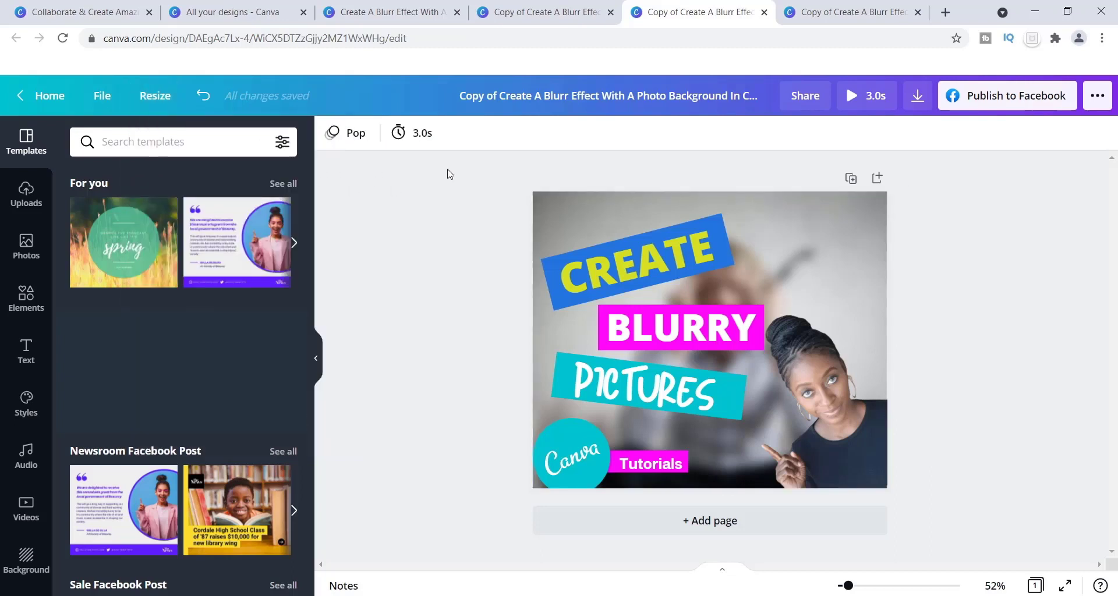
{"action": "left_click", "coordinate": [858, 14]}
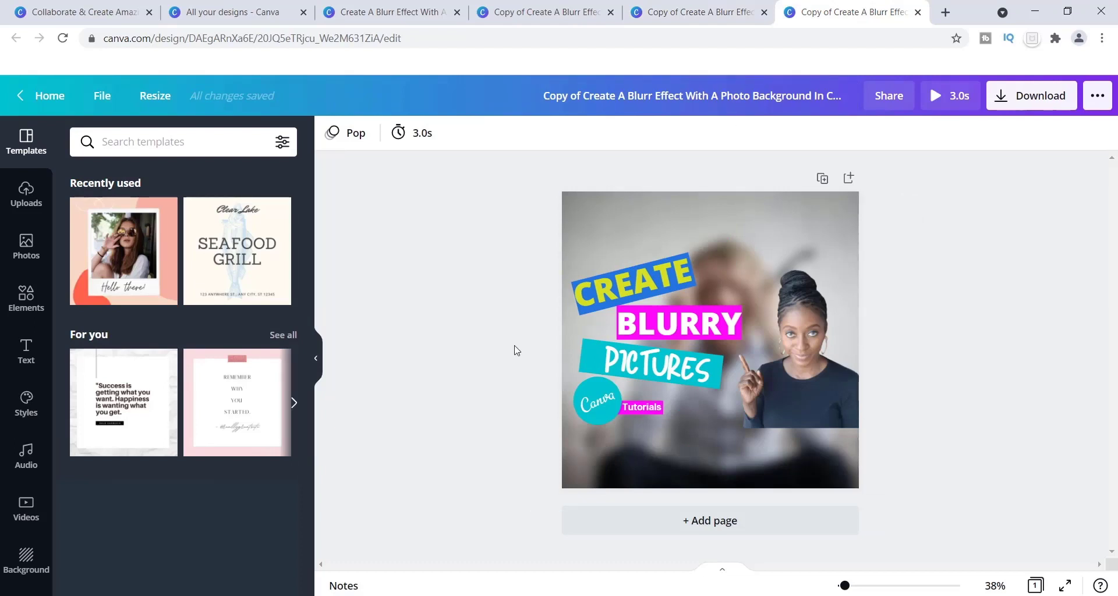
{"action": "left_click", "coordinate": [156, 96]}
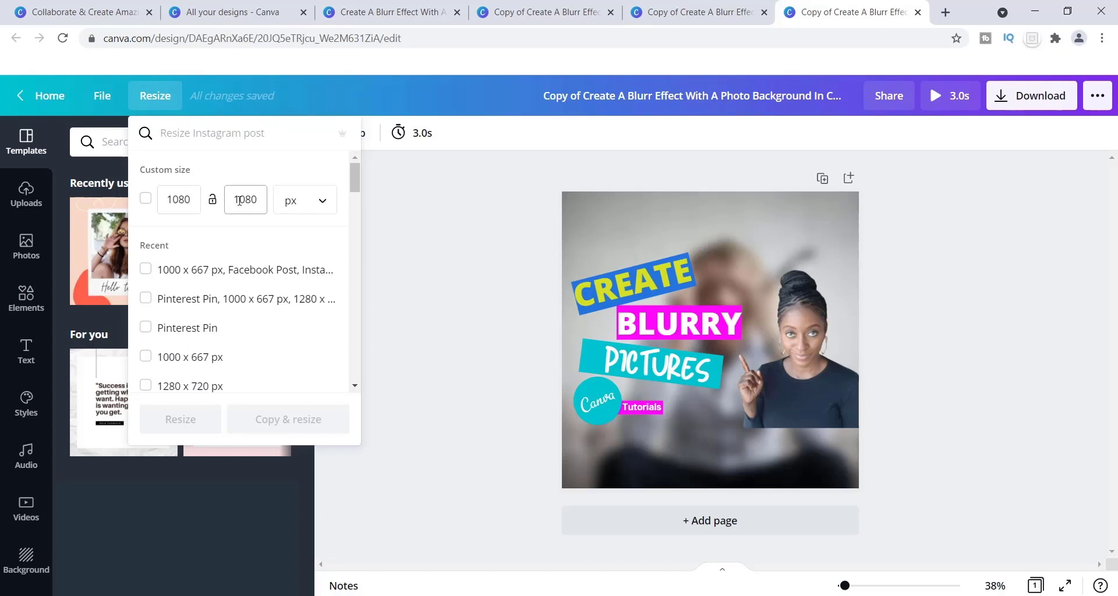
{"action": "left_click", "coordinate": [450, 300]}
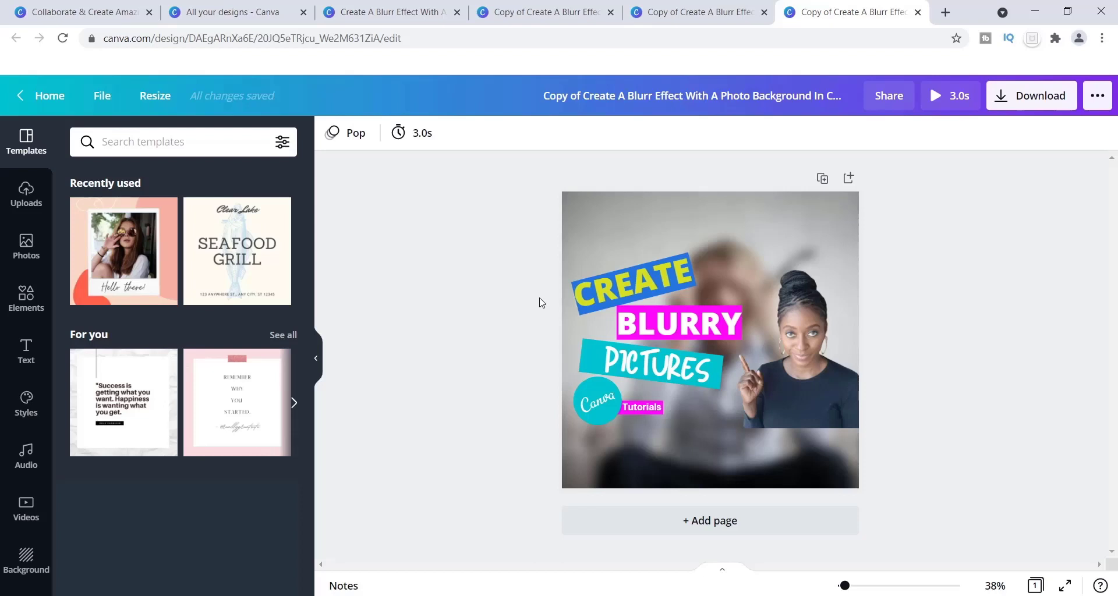
Step: In the Instagram post copy, move the woman's photo down to the bottom edge and place an enlarged Canva circle in the lower-left corner
{"action": "left_click", "coordinate": [797, 369]}
{"action": "left_click_drag", "start_coordinate": [798, 369], "coordinate": [800, 445]}
{"action": "left_click_drag", "start_coordinate": [603, 396], "coordinate": [622, 461]}
Step: Move the Tutorials text off its magenta bar, then reposition the bar beside the Canva circle and enlarge it
{"action": "left_click", "coordinate": [646, 405]}
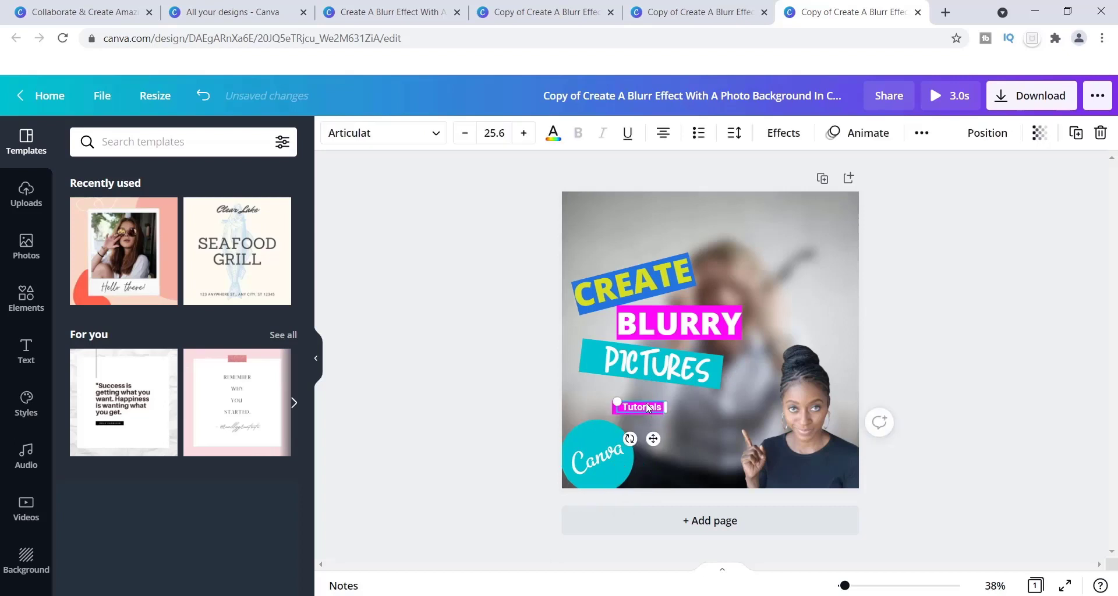
{"action": "left_click", "coordinate": [645, 403]}
{"action": "left_click_drag", "start_coordinate": [645, 403], "coordinate": [739, 370]}
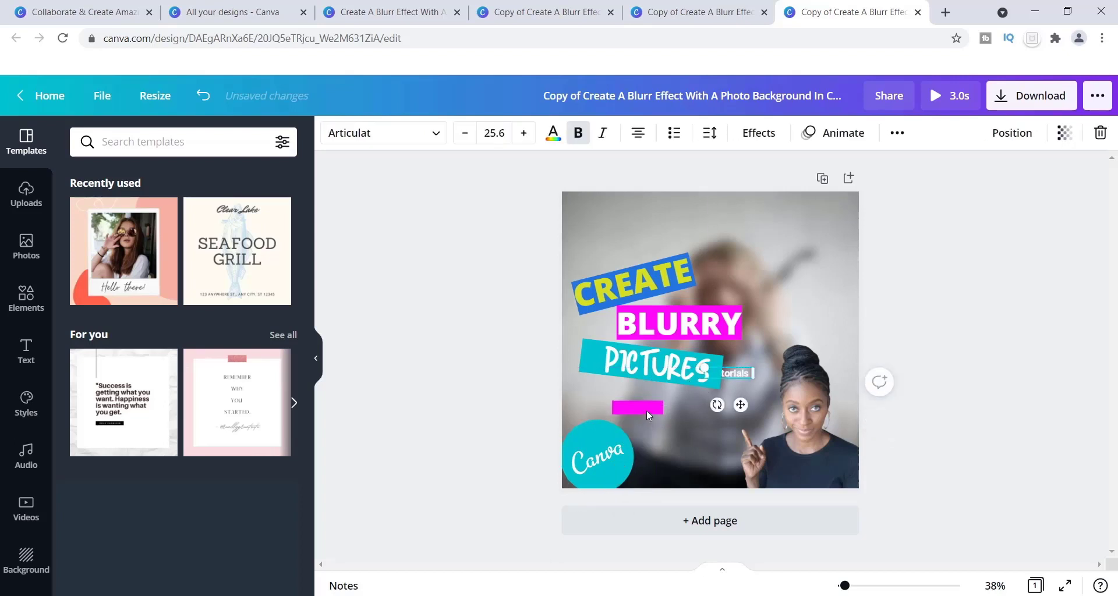
{"action": "left_click_drag", "start_coordinate": [646, 410], "coordinate": [697, 478]}
Step: Move the PICTURES text off its turquoise banner and place the Tutorials text on the magenta bar
{"action": "left_click", "coordinate": [740, 369]}
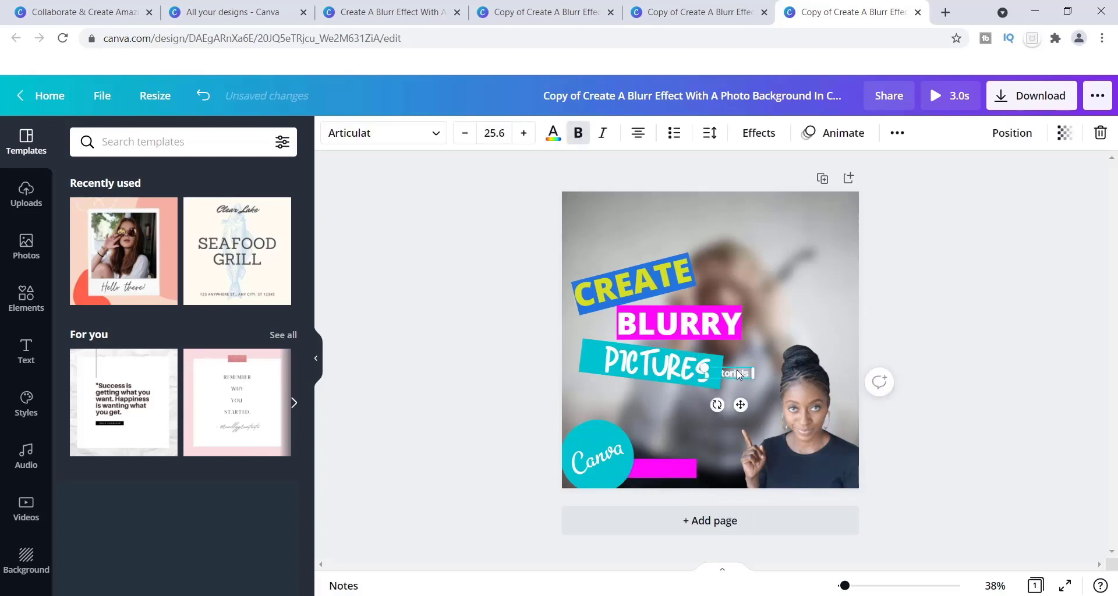
{"action": "left_click_drag", "start_coordinate": [726, 365], "coordinate": [686, 326]}
{"action": "left_click", "coordinate": [741, 373]}
{"action": "left_click_drag", "start_coordinate": [740, 372], "coordinate": [678, 468]}
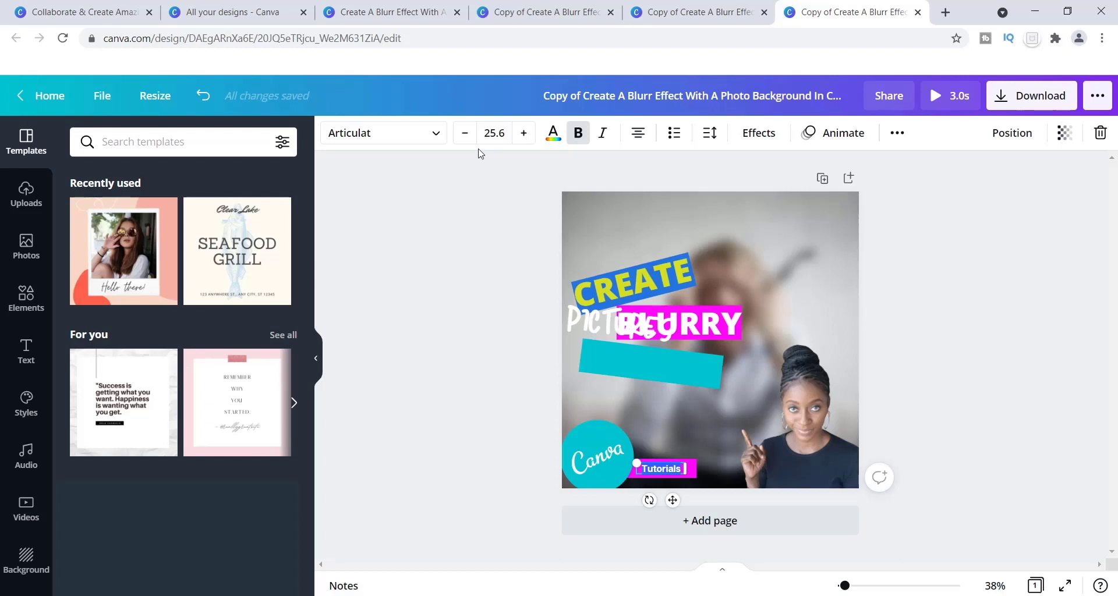
Step: Increase the Tutorials font size to 36.6, widen its text box to one line and center it on the magenta bar
{"action": "double_click", "coordinate": [524, 133]}
{"action": "double_click", "coordinate": [523, 133]}
{"action": "double_click", "coordinate": [524, 133]}
{"action": "double_click", "coordinate": [523, 133]}
{"action": "double_click", "coordinate": [523, 133]}
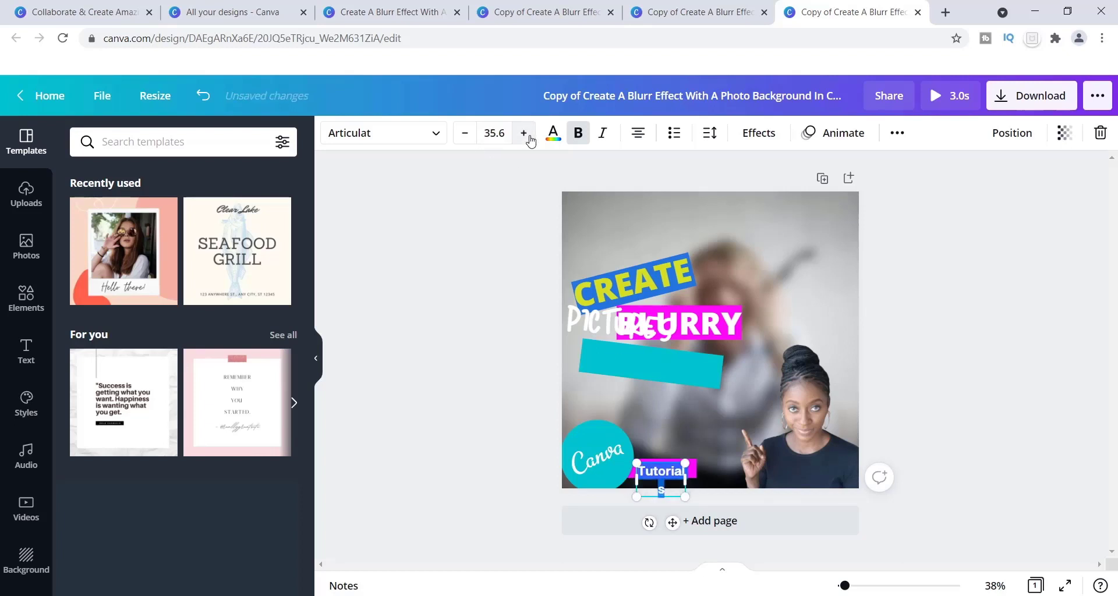
{"action": "left_click", "coordinate": [526, 133]}
{"action": "left_click_drag", "start_coordinate": [685, 479], "coordinate": [719, 478]}
{"action": "left_click", "coordinate": [684, 425]}
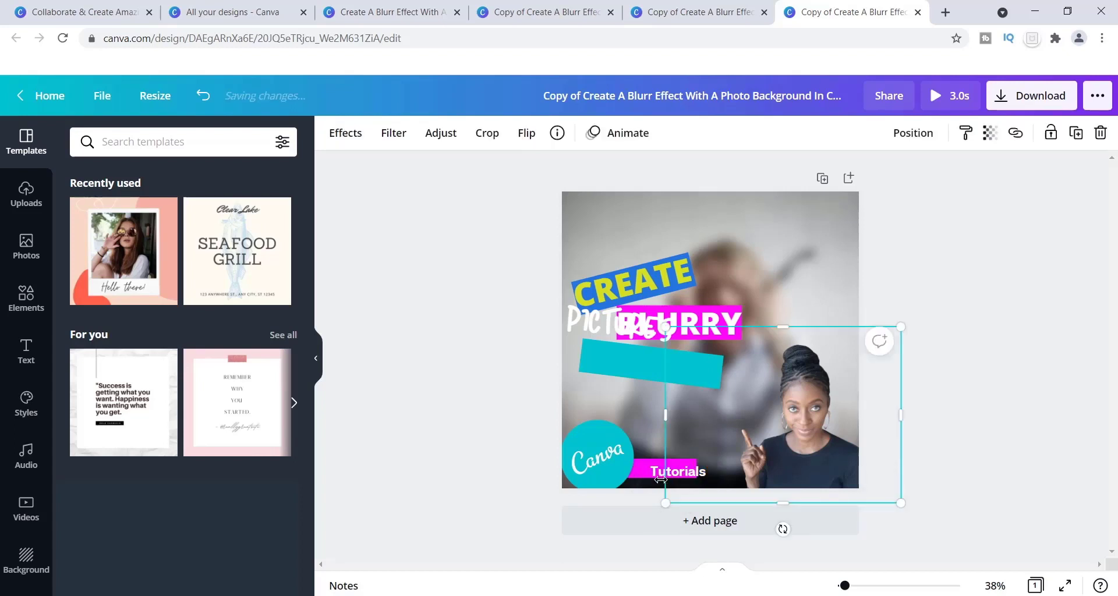
{"action": "left_click", "coordinate": [652, 459]}
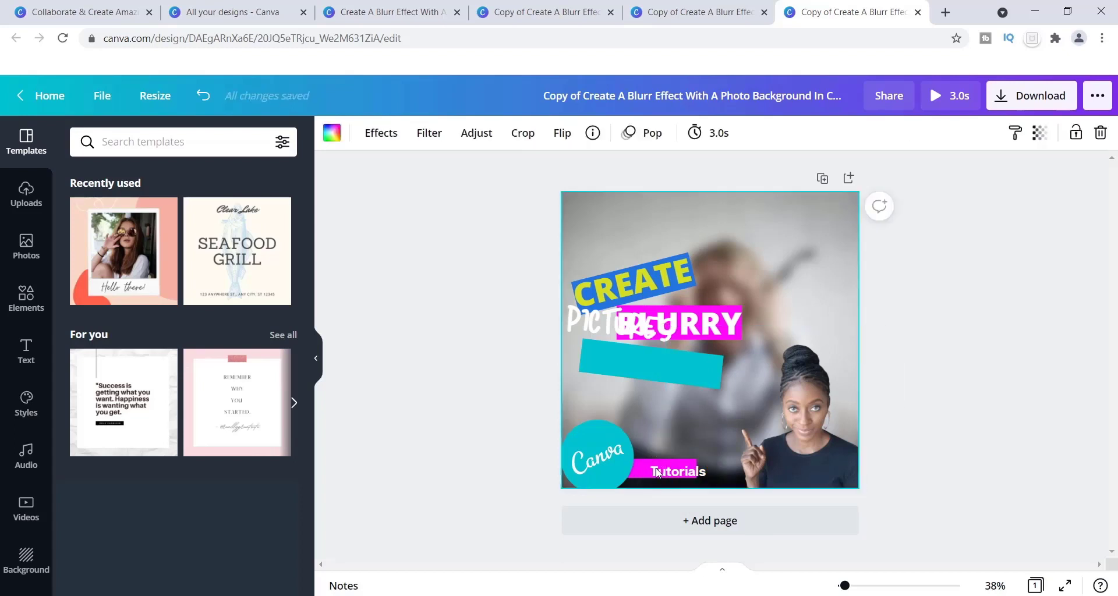
{"action": "left_click", "coordinate": [658, 473]}
{"action": "left_click_drag", "start_coordinate": [655, 473], "coordinate": [636, 465]}
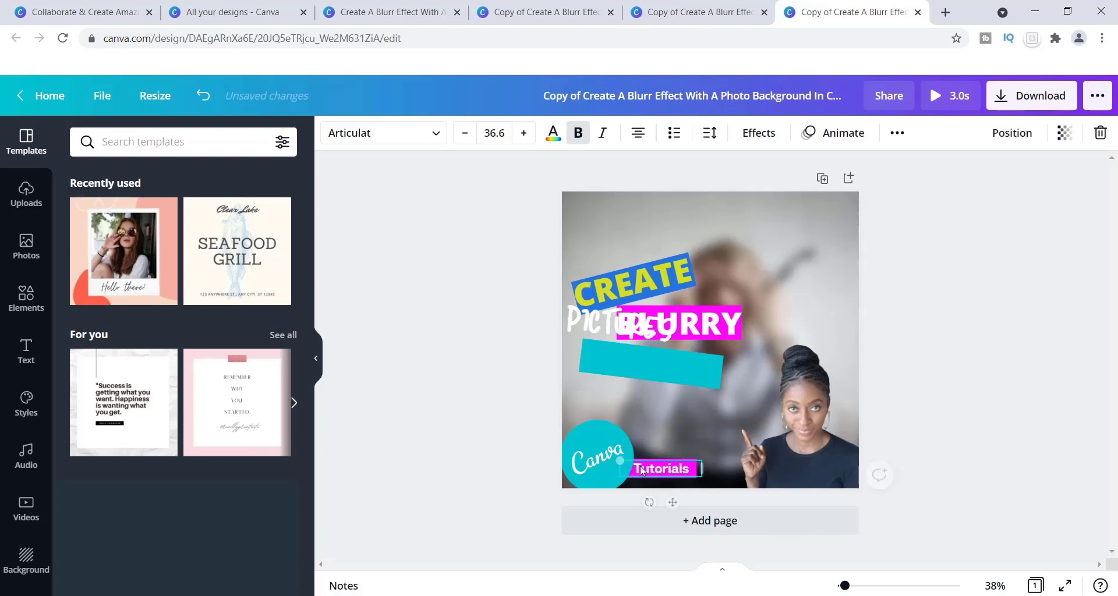
Step: Move the turquoise banner down, enlarge it and place the PICTURES text back on it
{"action": "left_click_drag", "start_coordinate": [619, 349], "coordinate": [616, 363]}
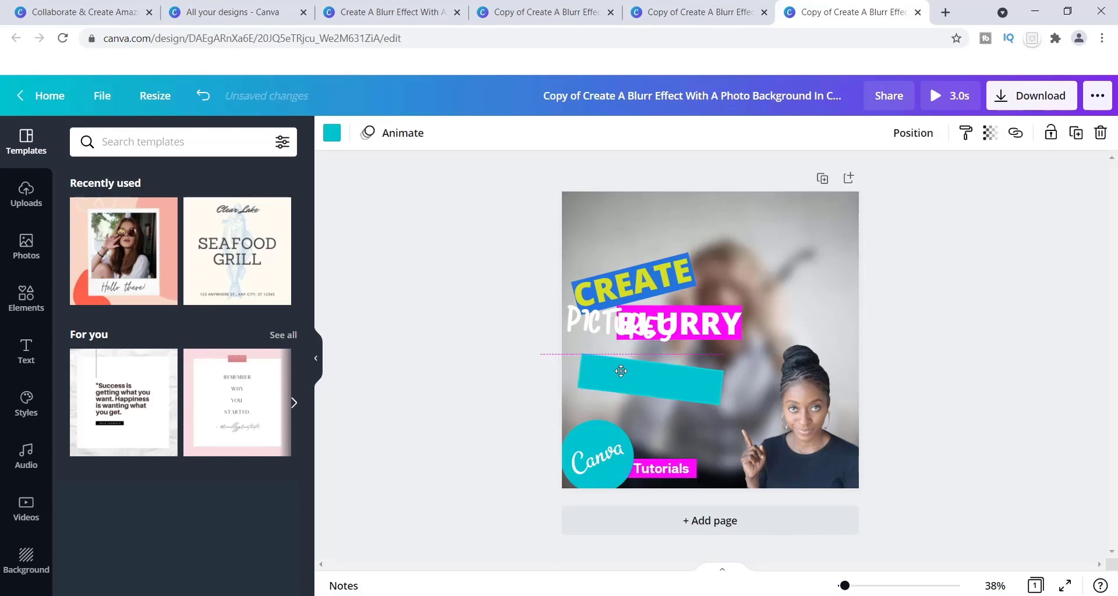
{"action": "left_click_drag", "start_coordinate": [714, 407], "coordinate": [737, 414]}
{"action": "left_click_drag", "start_coordinate": [636, 332], "coordinate": [667, 388]}
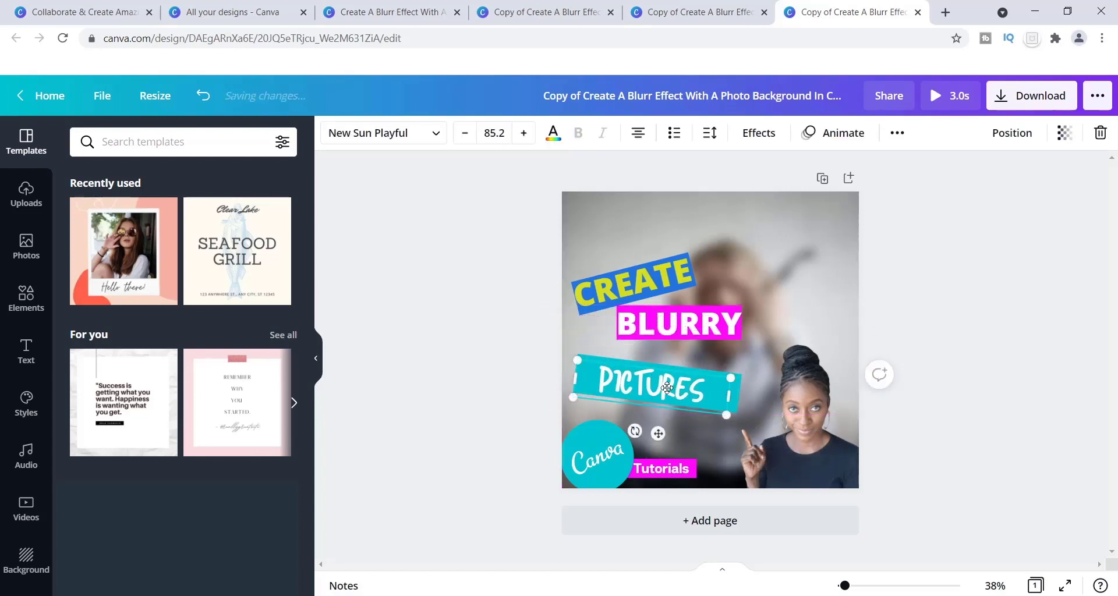
Step: Increase the PICTURES font size to 104 and adjust the text's position on the turquoise banner
{"action": "left_click", "coordinate": [523, 133]}
{"action": "left_click", "coordinate": [524, 133]}
{"action": "left_click", "coordinate": [524, 134]}
{"action": "left_click", "coordinate": [523, 133]}
{"action": "left_click", "coordinate": [523, 133]}
{"action": "left_click", "coordinate": [523, 133]}
{"action": "left_click", "coordinate": [523, 133]}
{"action": "left_click", "coordinate": [523, 133]}
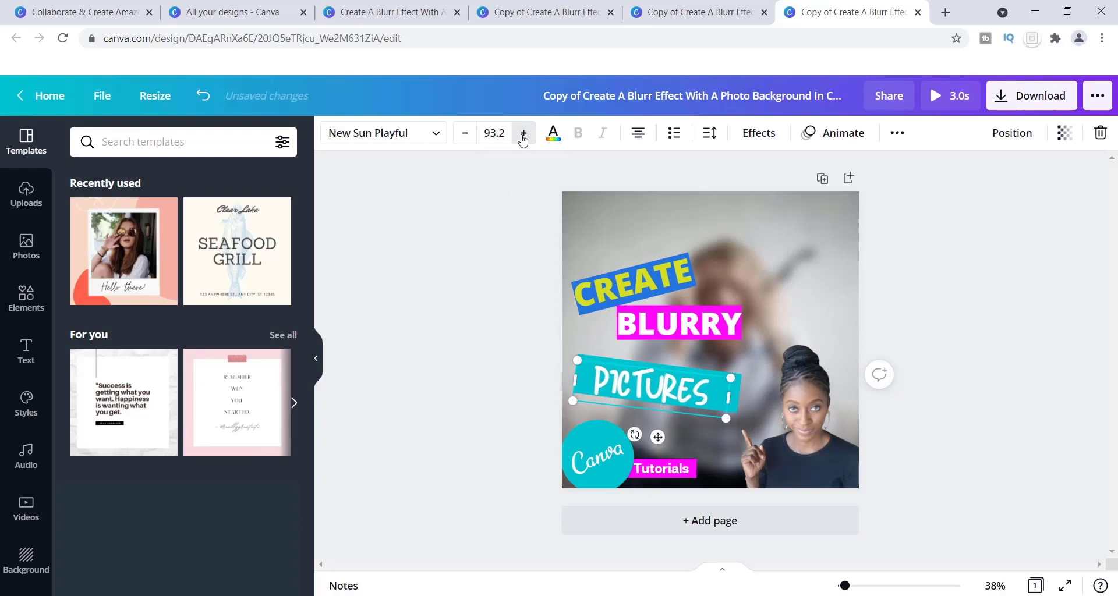
{"action": "left_click", "coordinate": [523, 133]}
{"action": "left_click", "coordinate": [524, 133]}
{"action": "left_click", "coordinate": [523, 133]}
{"action": "left_click", "coordinate": [523, 133]}
{"action": "left_click", "coordinate": [524, 133]}
{"action": "left_click", "coordinate": [524, 133]}
{"action": "left_click", "coordinate": [524, 133]}
{"action": "left_click", "coordinate": [523, 134]}
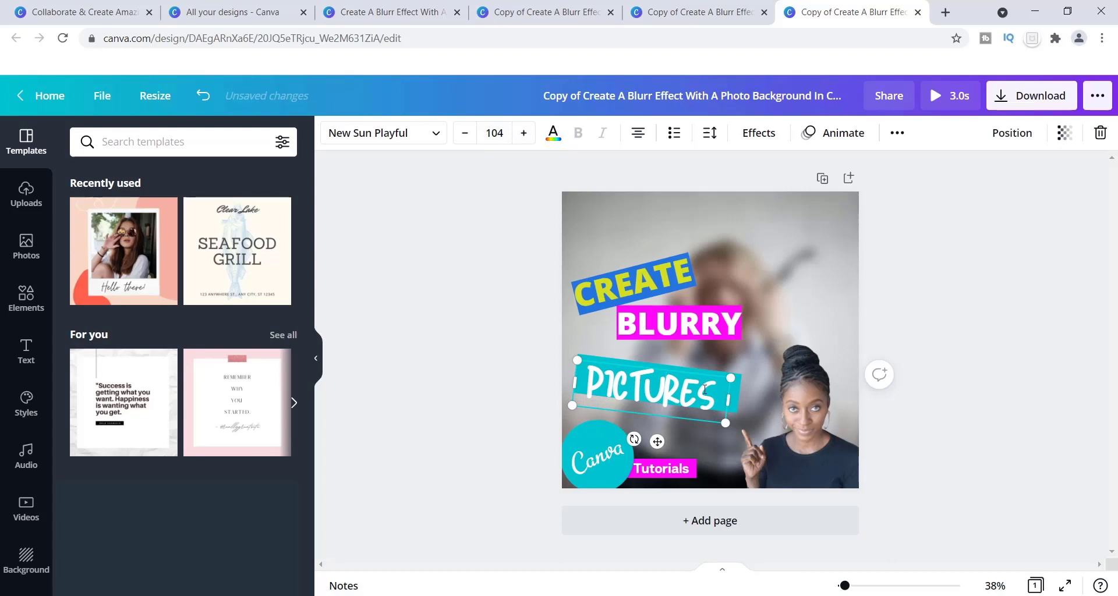
{"action": "left_click", "coordinate": [676, 336]}
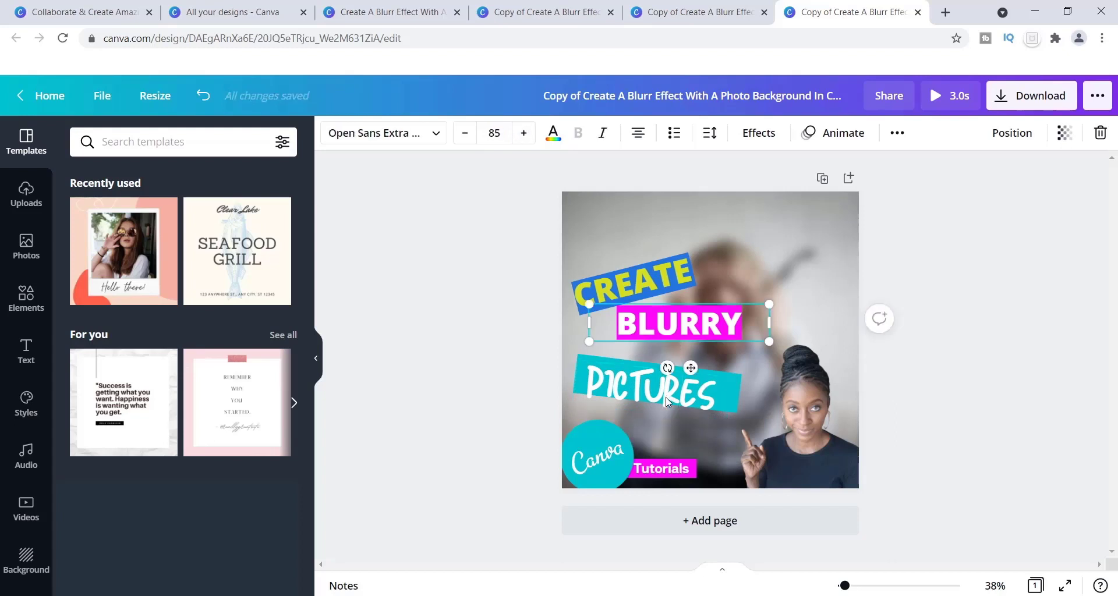
{"action": "left_click", "coordinate": [665, 396]}
Step: Move the blue banner up, enlarge it and place the CREATE text back on it
{"action": "left_click", "coordinate": [655, 282]}
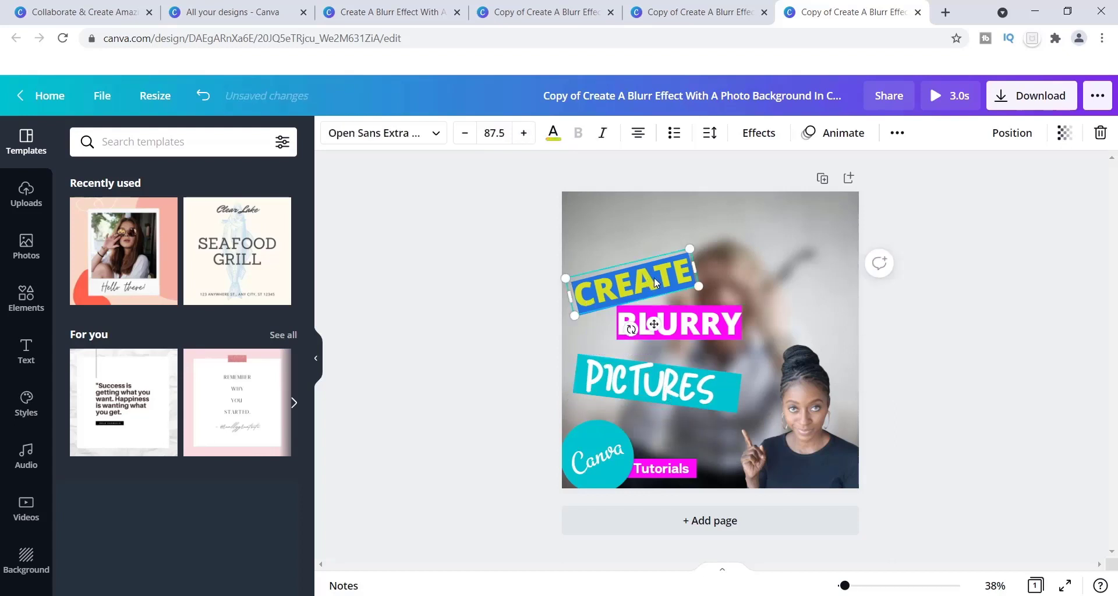
{"action": "left_click_drag", "start_coordinate": [655, 282], "coordinate": [698, 290]}
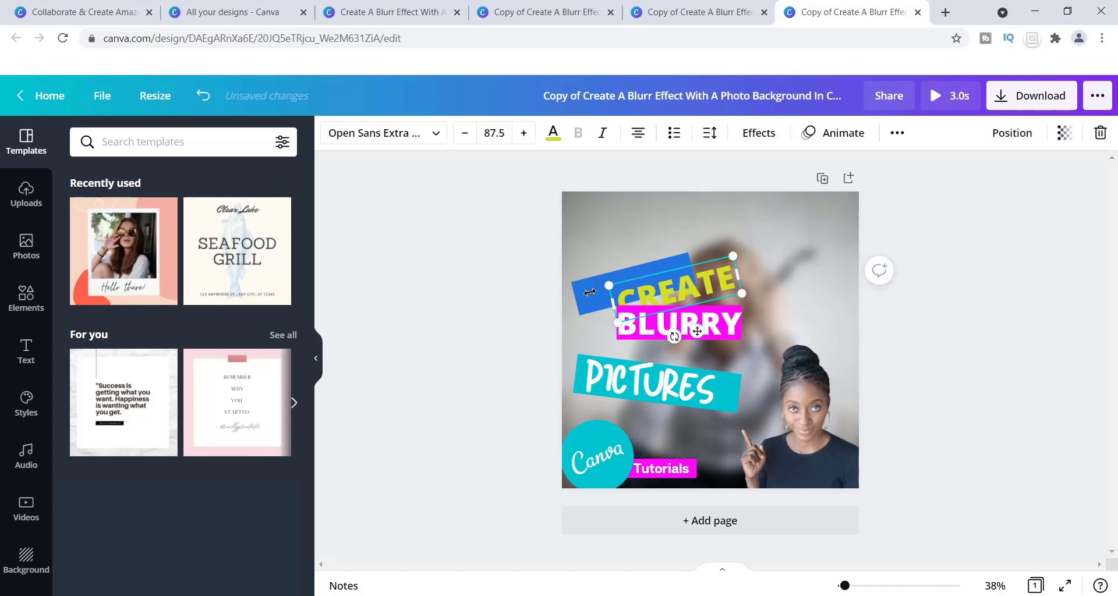
{"action": "left_click", "coordinate": [598, 243]}
{"action": "left_click_drag", "start_coordinate": [596, 302], "coordinate": [599, 269]}
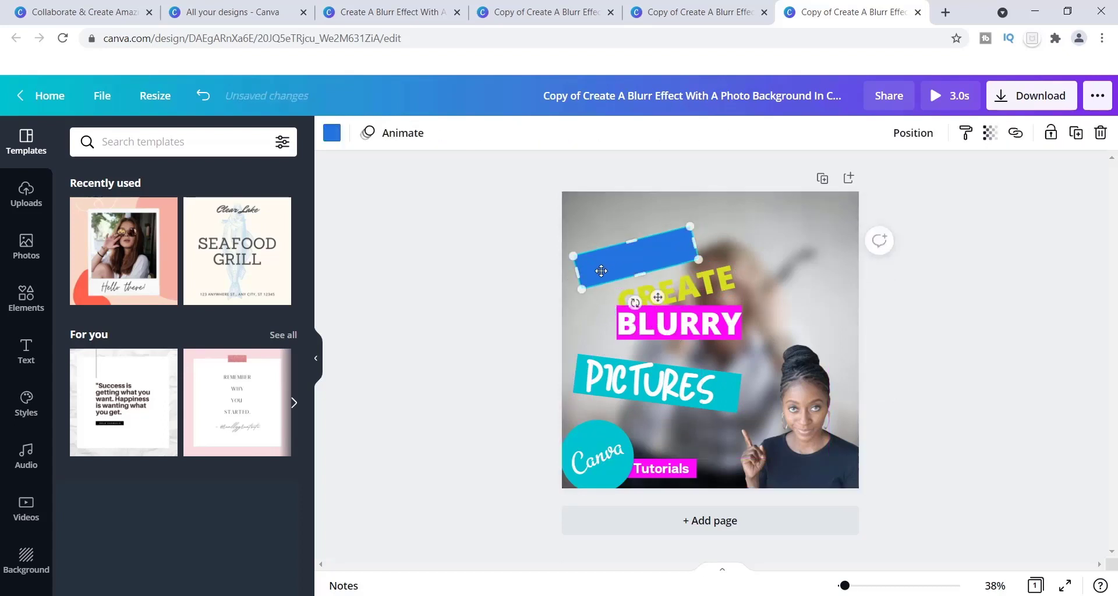
{"action": "mouse_move", "coordinate": [696, 258]}
{"action": "left_mouse_down"}
{"action": "mouse_move", "coordinate": [724, 272]}
{"action": "mouse_move", "coordinate": [681, 271]}
{"action": "mouse_move", "coordinate": [678, 258]}
{"action": "left_mouse_up"}
{"action": "left_click", "coordinate": [701, 292]}
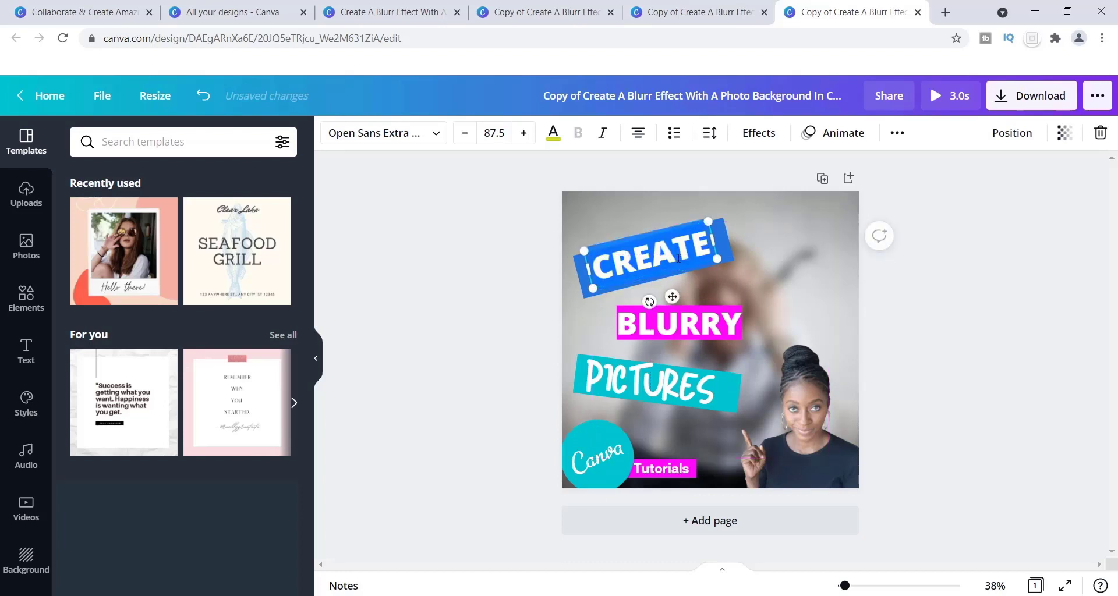
Step: Increase the CREATE font size to 94.5 and widen its text box so the word fits on one line
{"action": "left_click", "coordinate": [524, 133]}
{"action": "left_click", "coordinate": [524, 133]}
{"action": "left_click", "coordinate": [524, 133]}
{"action": "left_click", "coordinate": [523, 133]}
{"action": "left_click", "coordinate": [523, 133]}
{"action": "left_click", "coordinate": [523, 133]}
{"action": "left_click", "coordinate": [523, 133]}
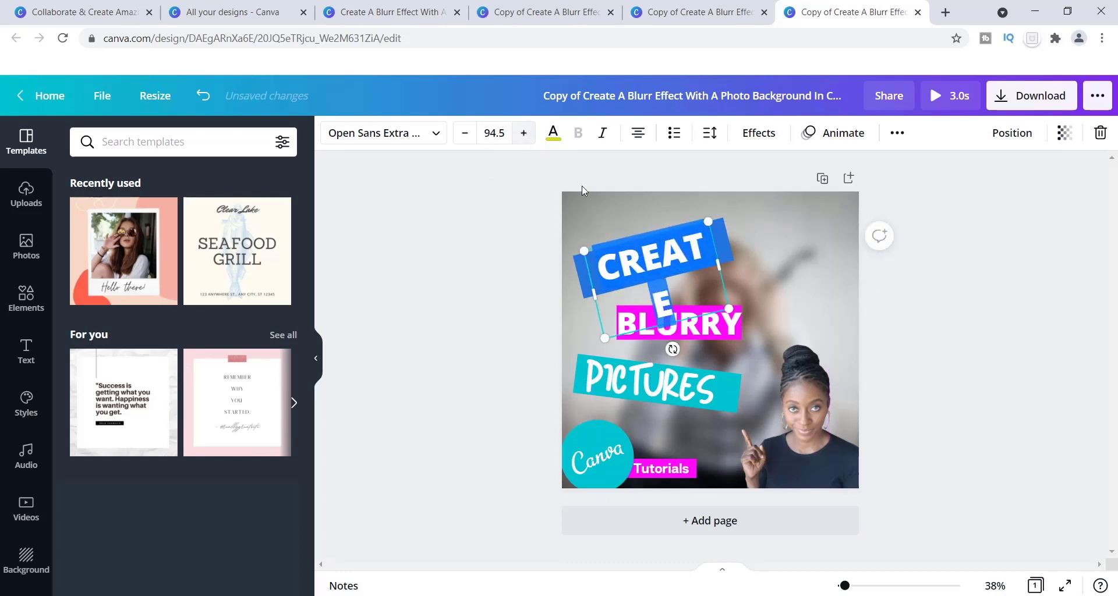
{"action": "left_click_drag", "start_coordinate": [723, 259], "coordinate": [763, 268]}
{"action": "left_click", "coordinate": [763, 268]}
Step: Enlarge the magenta banner behind BLURRY and center the BLURRY text back on it
{"action": "left_click_drag", "start_coordinate": [714, 335], "coordinate": [751, 365]}
{"action": "left_click", "coordinate": [704, 324]}
{"action": "left_click_drag", "start_coordinate": [700, 324], "coordinate": [694, 328]}
{"action": "left_click_drag", "start_coordinate": [739, 298], "coordinate": [759, 293]}
{"action": "left_click", "coordinate": [761, 365]}
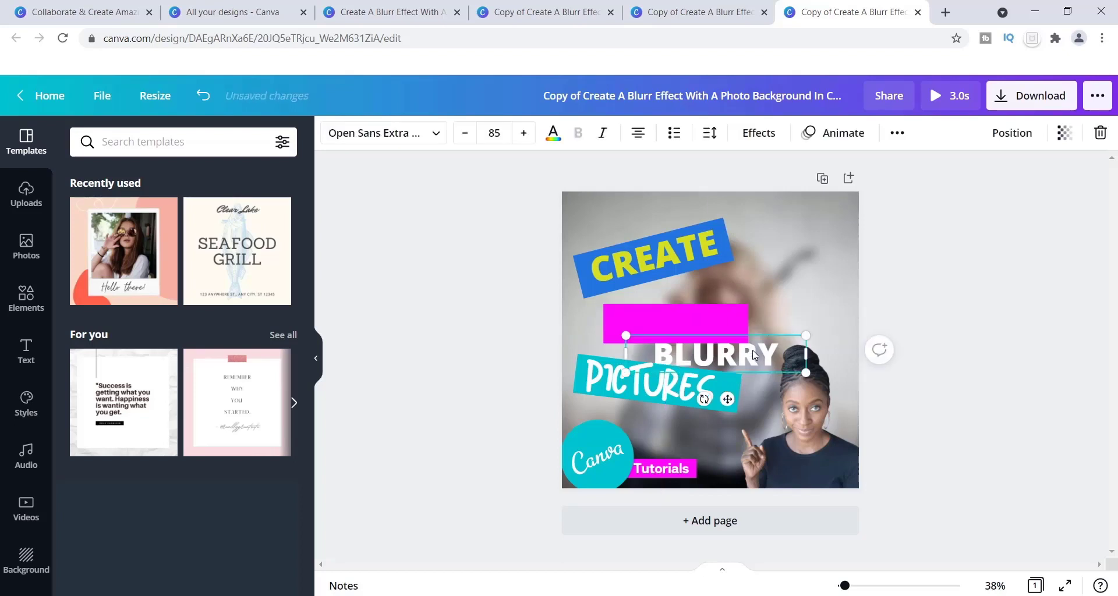
{"action": "left_click_drag", "start_coordinate": [753, 350], "coordinate": [711, 319]}
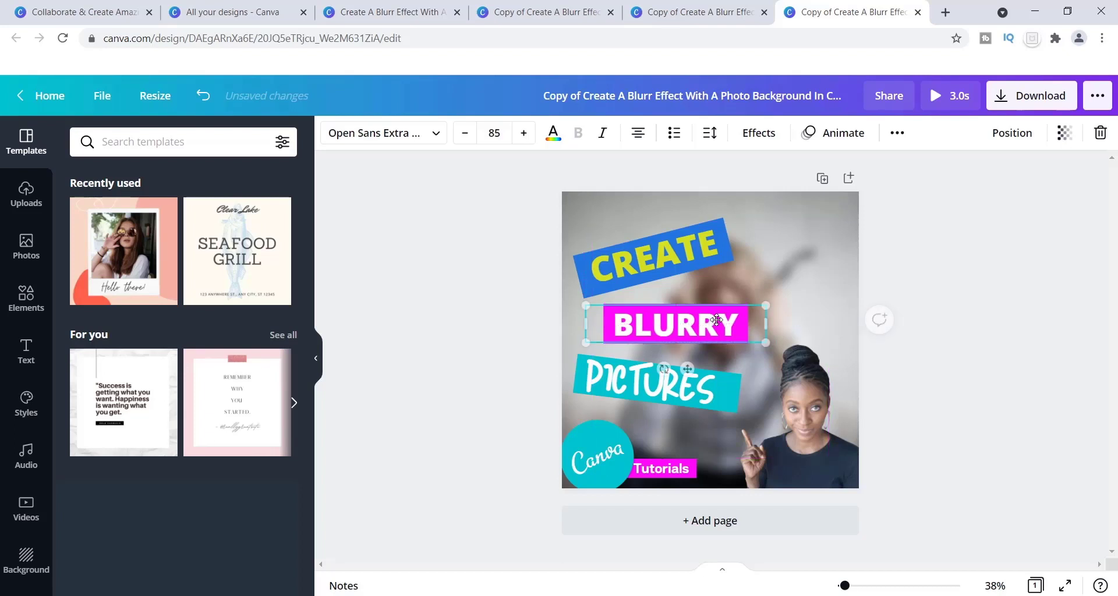
{"action": "left_click", "coordinate": [818, 295]}
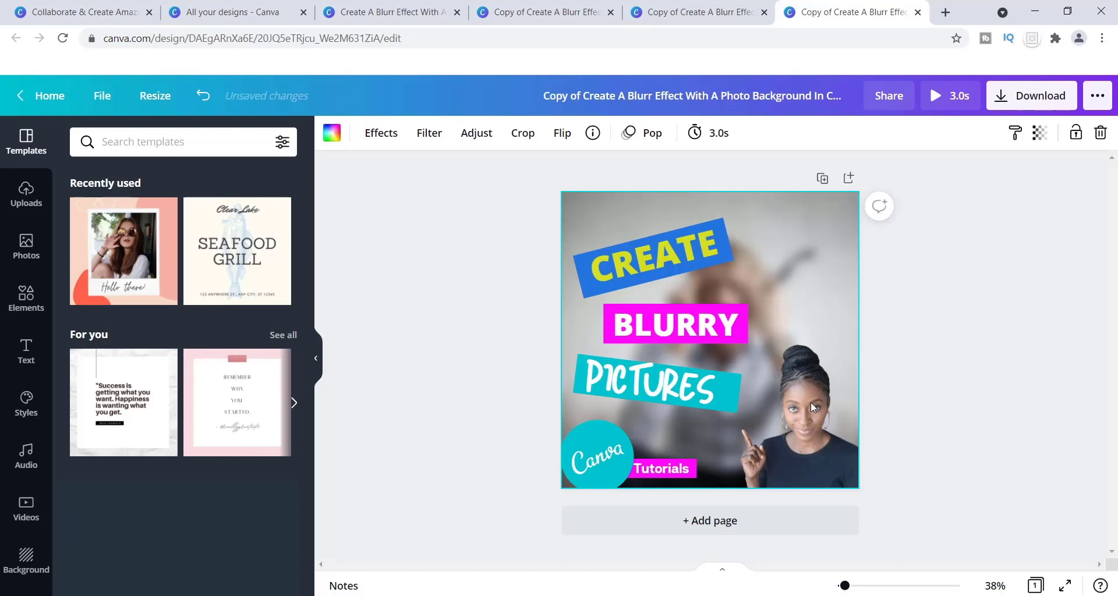
{"action": "left_click", "coordinate": [811, 401]}
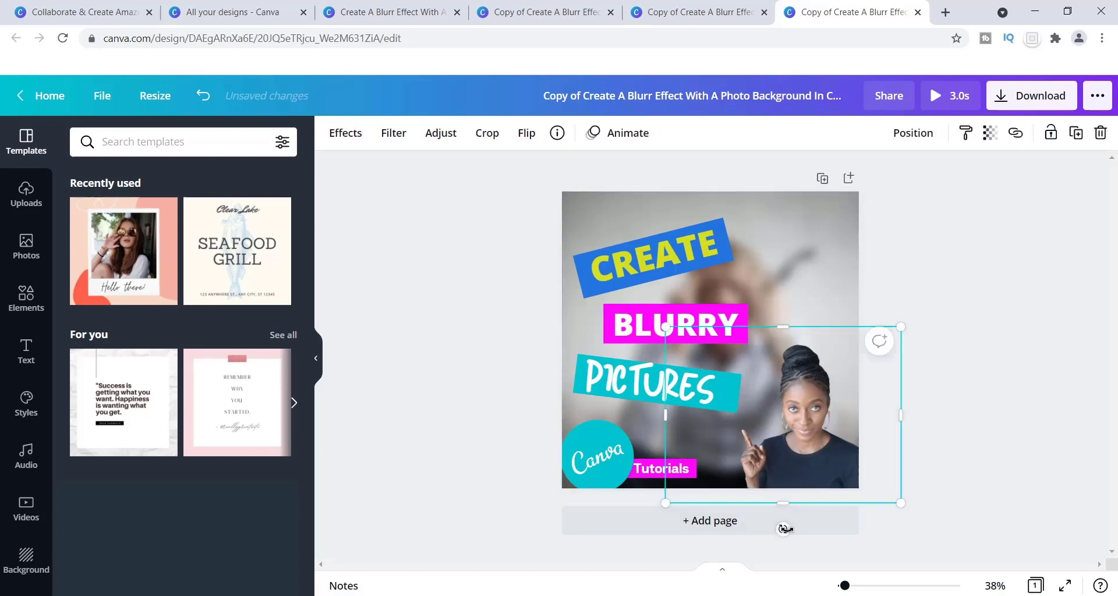
{"action": "left_click", "coordinate": [789, 291]}
{"action": "left_click", "coordinate": [792, 358]}
{"action": "left_click", "coordinate": [774, 263]}
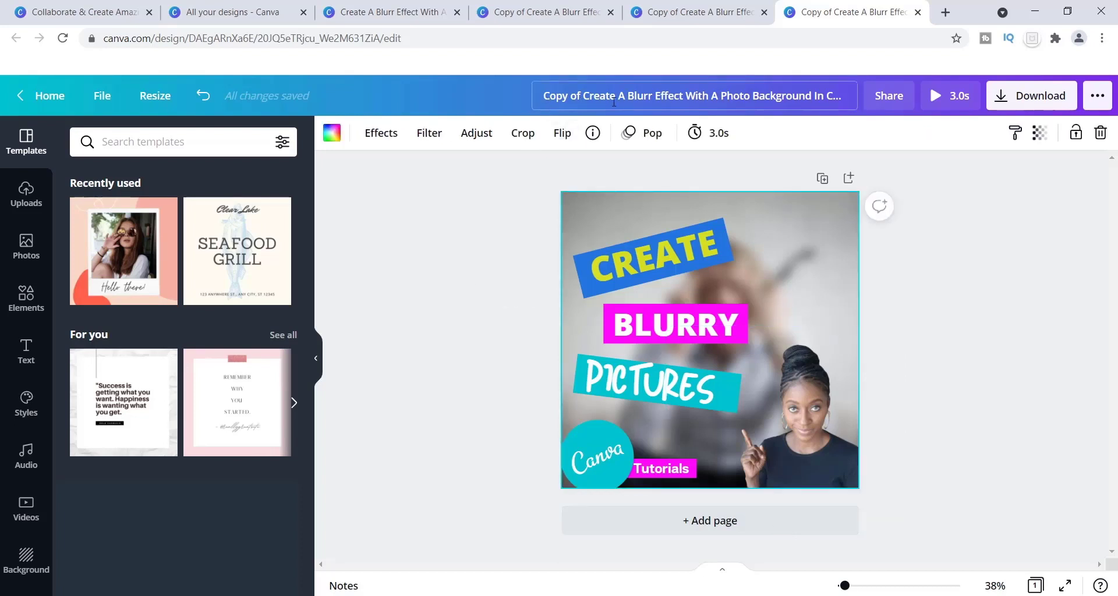
Step: Remove "Copy of" from the design title so it reads "Create A Blurr Effect With A Photo Background In Canva"
{"action": "left_click", "coordinate": [582, 91]}
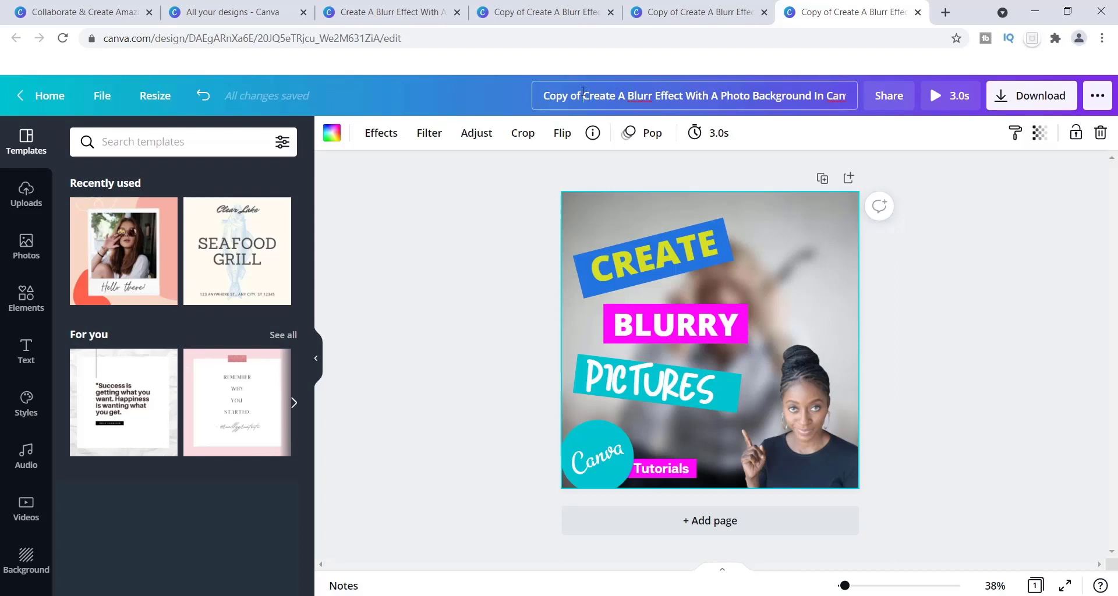
{"action": "key", "text": "BackSpace"}
{"action": "key", "text": "BackSpace"}
{"action": "key", "text": "BackSpace"}
{"action": "key", "text": "BackSpace"}
{"action": "key", "text": "BackSpace"}
{"action": "key", "text": "BackSpace"}
{"action": "key", "text": "BackSpace"}
{"action": "key", "text": "BackSpace"}
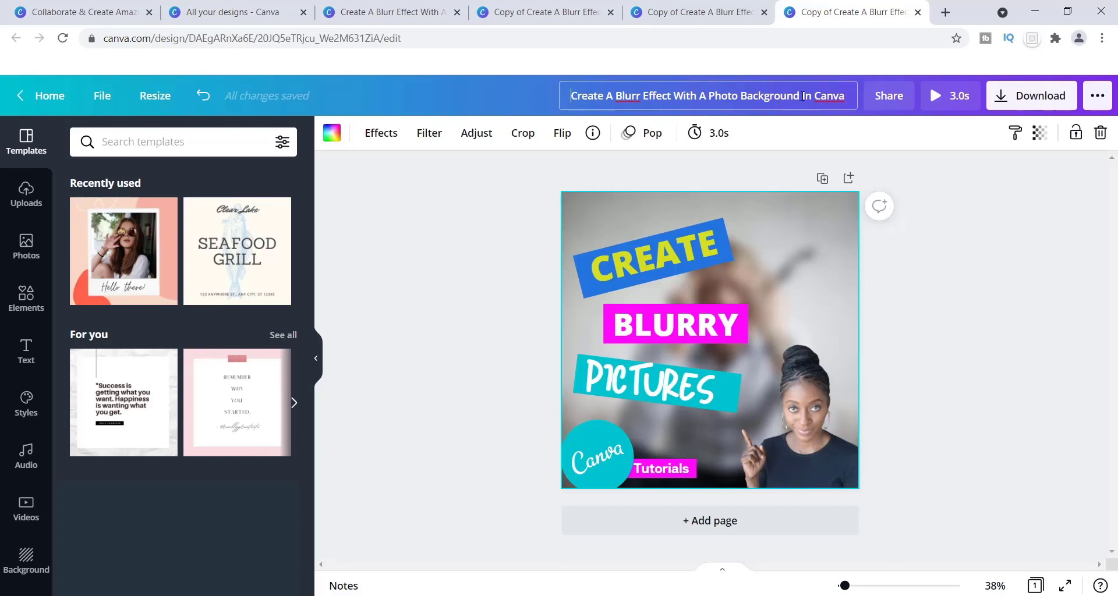
{"action": "left_click", "coordinate": [846, 95]}
Step: Review the original thumbnail and its three resized copies, checking the pixel dimensions of each copy
{"action": "left_click", "coordinate": [381, 12]}
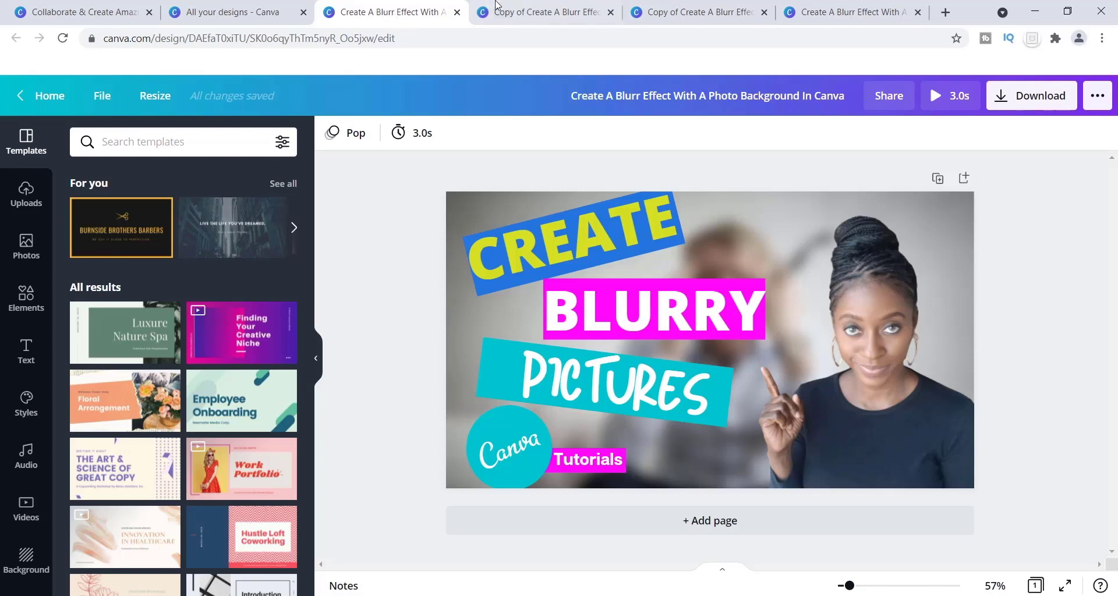
{"action": "left_click", "coordinate": [508, 12]}
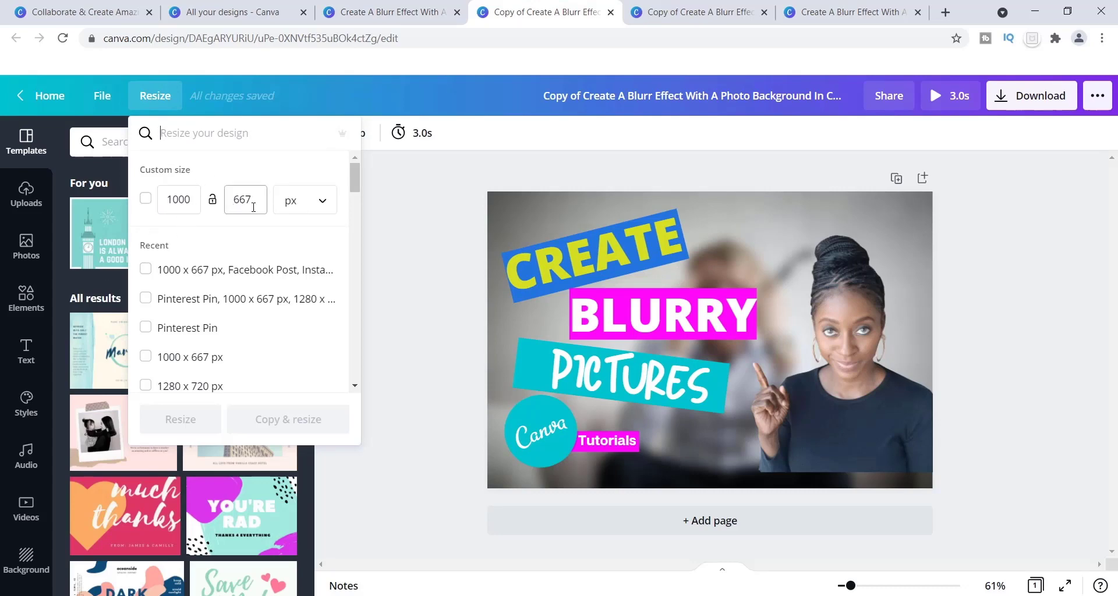
{"action": "left_click", "coordinate": [669, 14]}
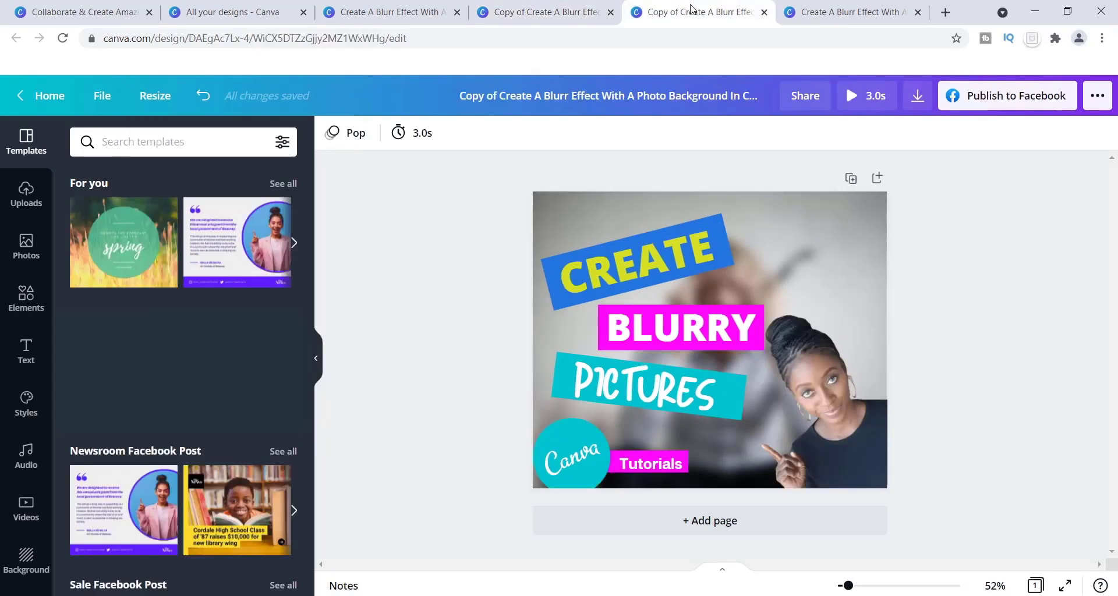
{"action": "left_click", "coordinate": [152, 99]}
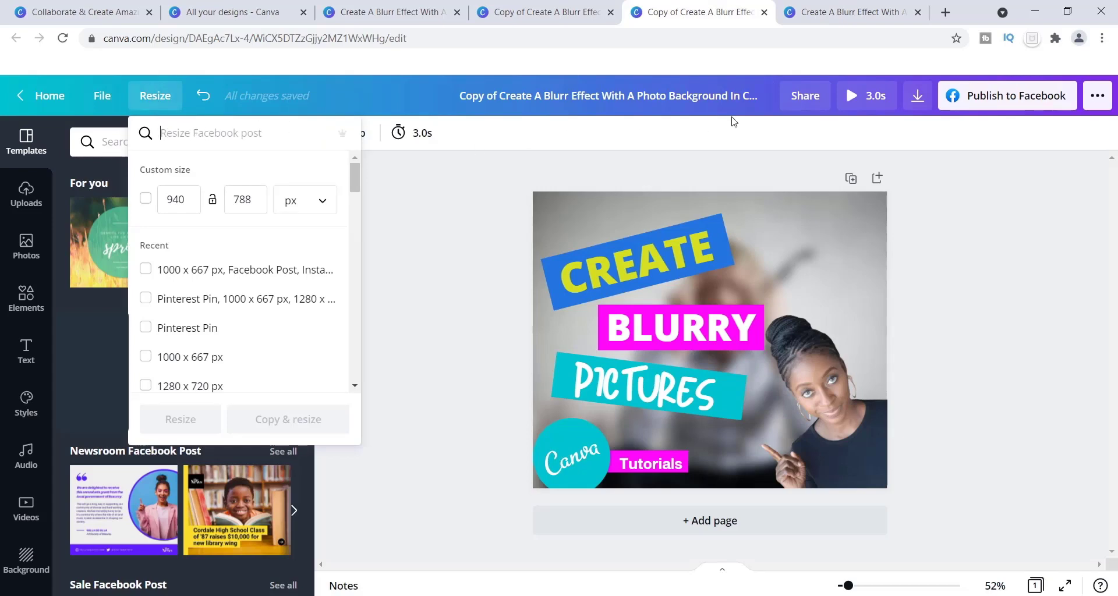
{"action": "left_click", "coordinate": [825, 13]}
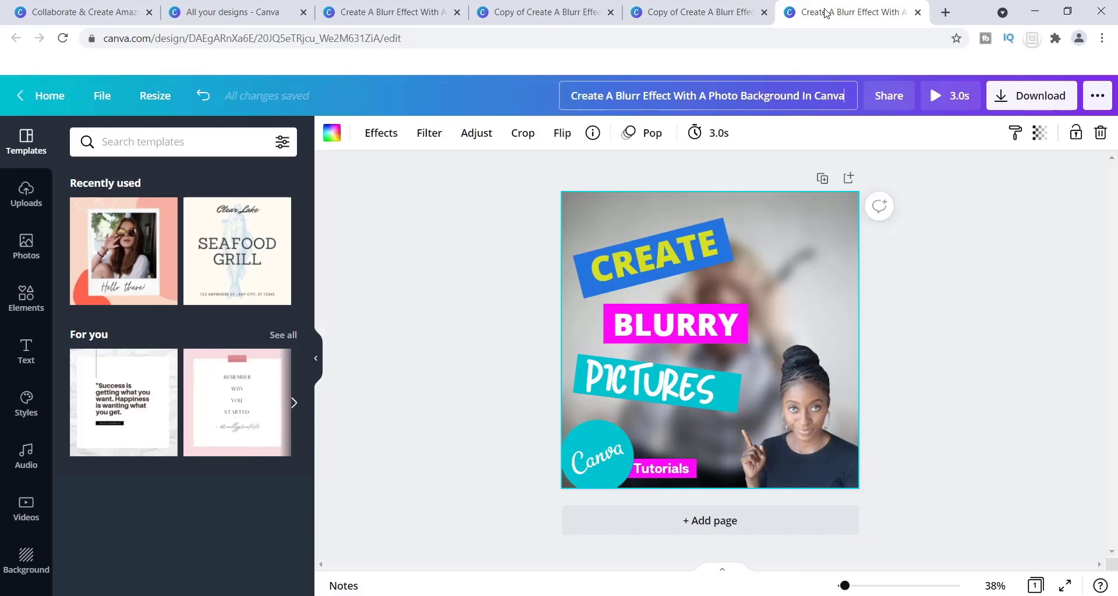
{"action": "left_click", "coordinate": [156, 99]}
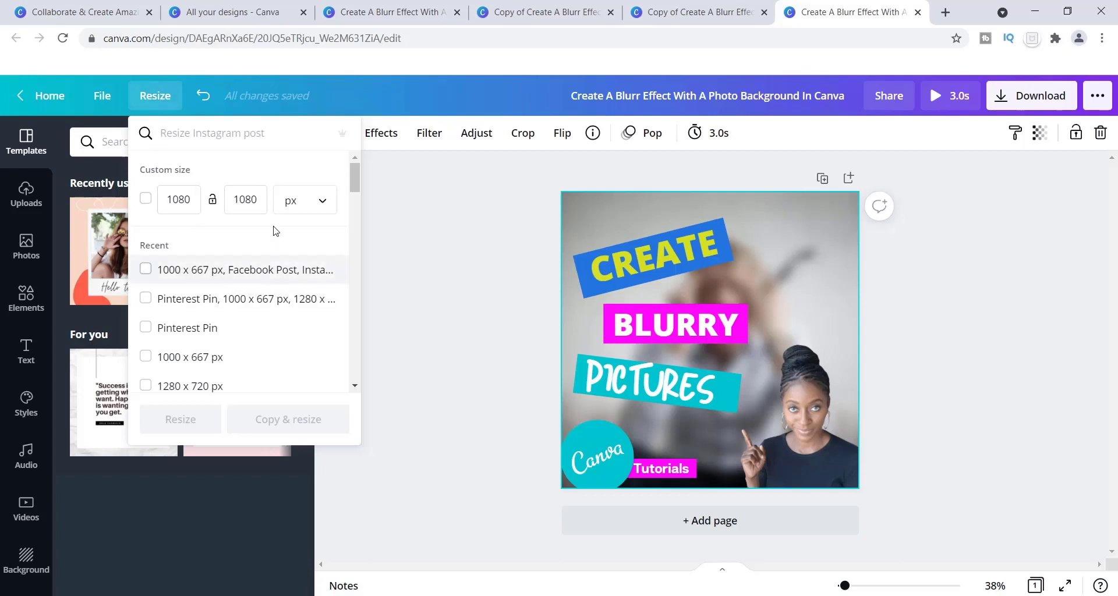
{"action": "left_click", "coordinate": [479, 307]}
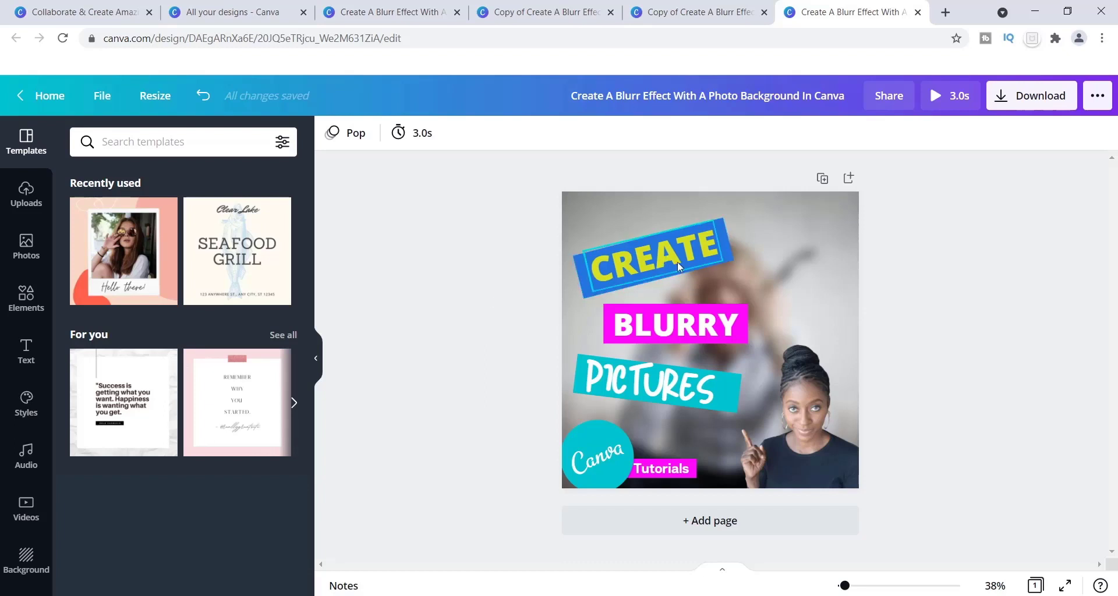
Step: Enlarge the cut-out photo of the woman slightly and shift it inward from the design's right edge
{"action": "right_click", "coordinate": [814, 399]}
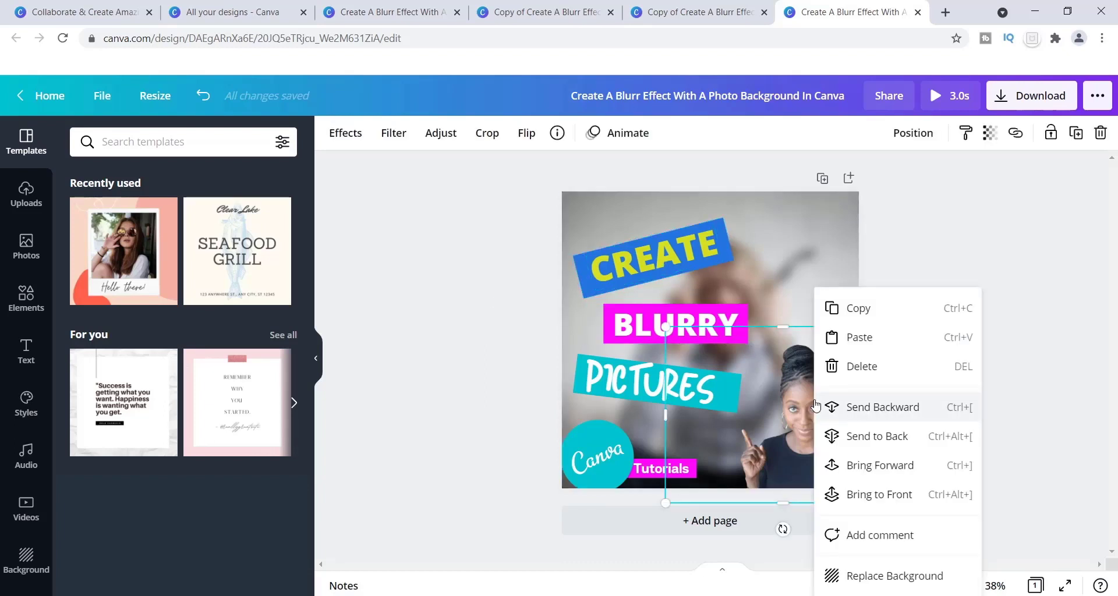
{"action": "left_click", "coordinate": [800, 399]}
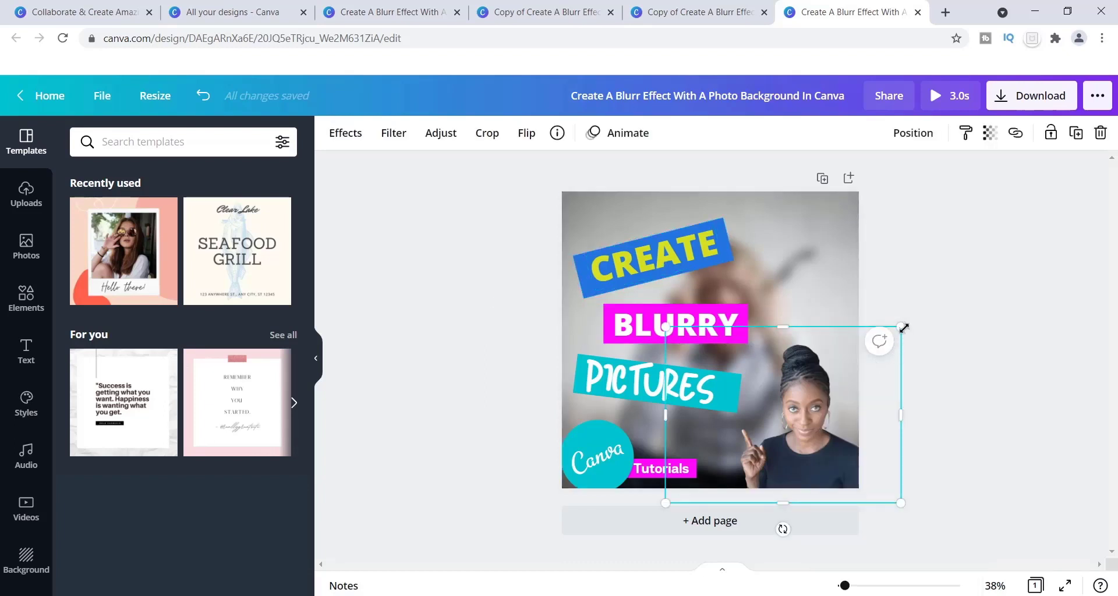
{"action": "left_click_drag", "start_coordinate": [902, 326], "coordinate": [916, 317]}
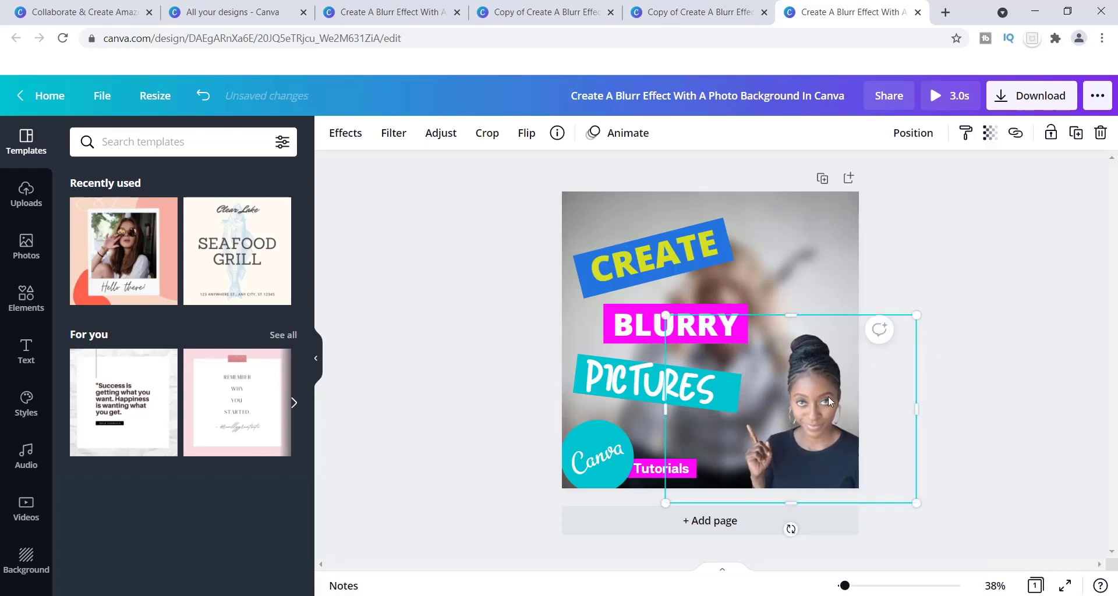
{"action": "left_click_drag", "start_coordinate": [824, 401], "coordinate": [804, 402]}
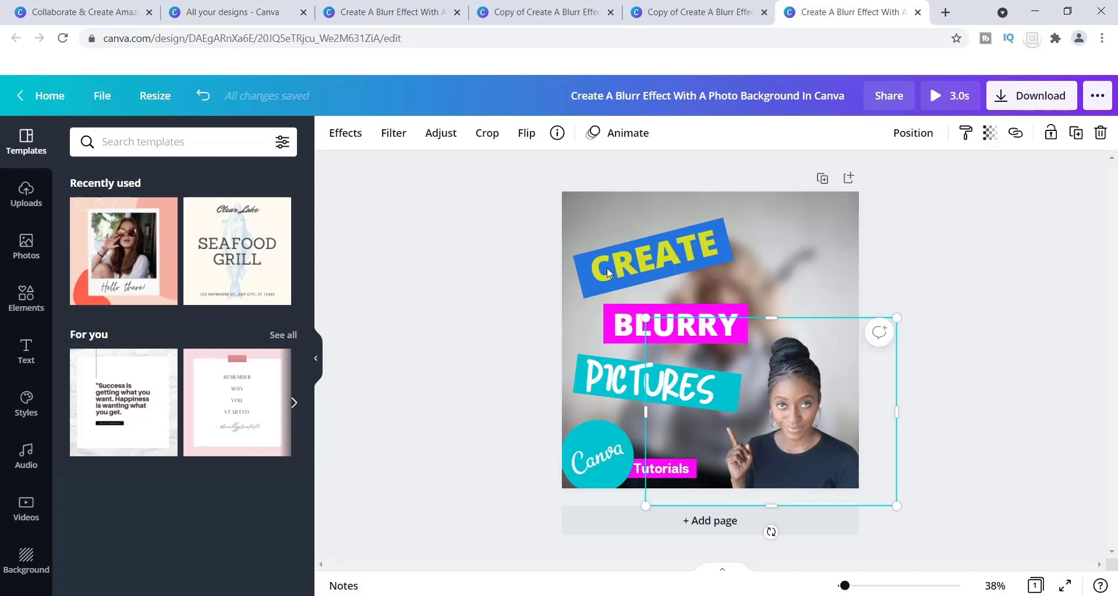
{"action": "left_click", "coordinate": [585, 228]}
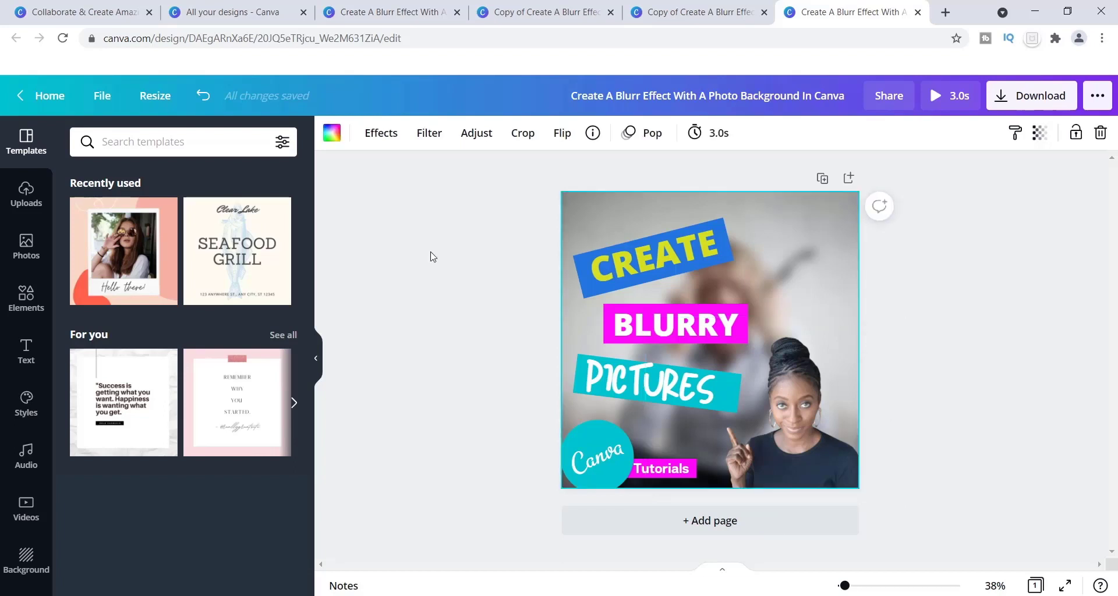
Step: Check the Instagram post's size options and browse the list of all designs
{"action": "left_click", "coordinate": [150, 101]}
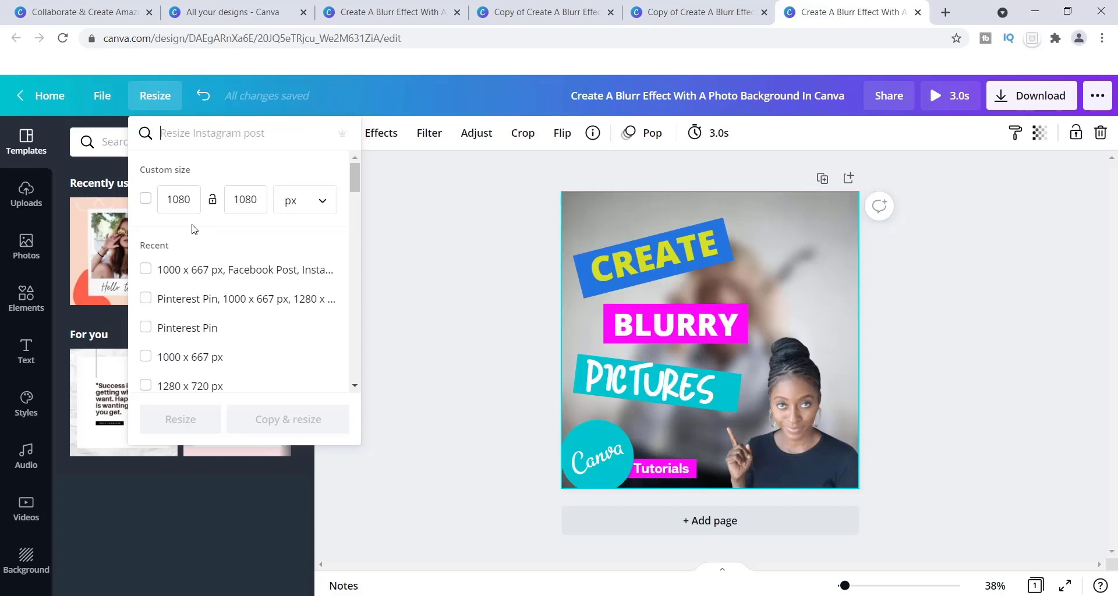
{"action": "left_click", "coordinate": [239, 13]}
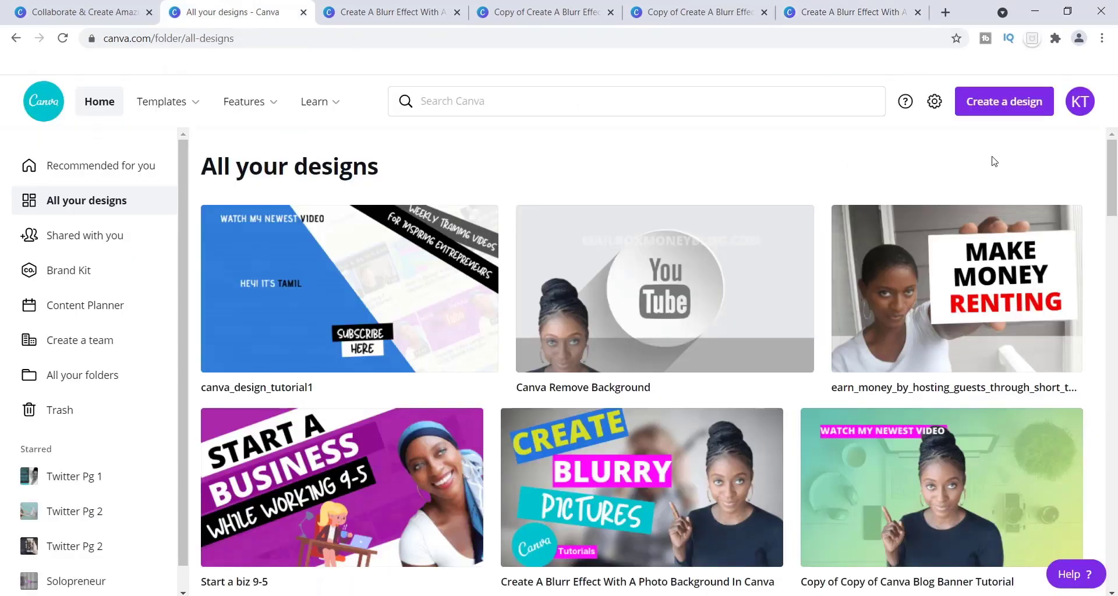
{"action": "left_click_drag", "start_coordinate": [1113, 157], "coordinate": [1113, 171]}
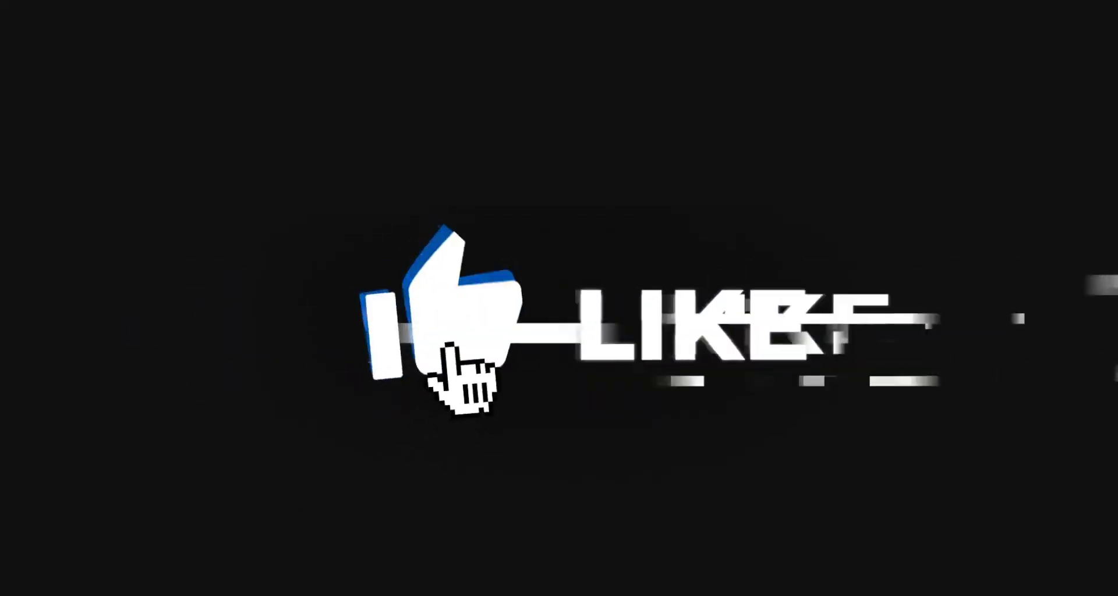